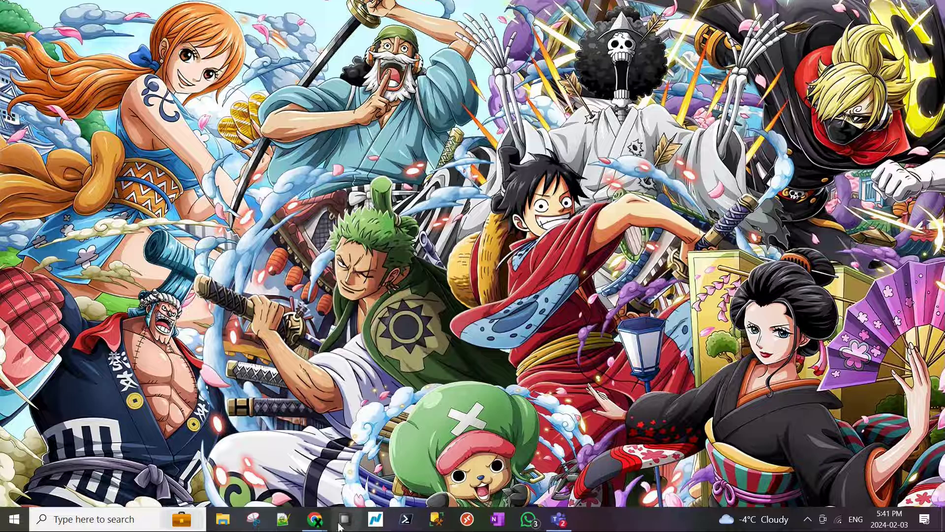
- Switch to the Chrome window and open a new tab
mouse_move(318, 521)
left_click(364, 492)
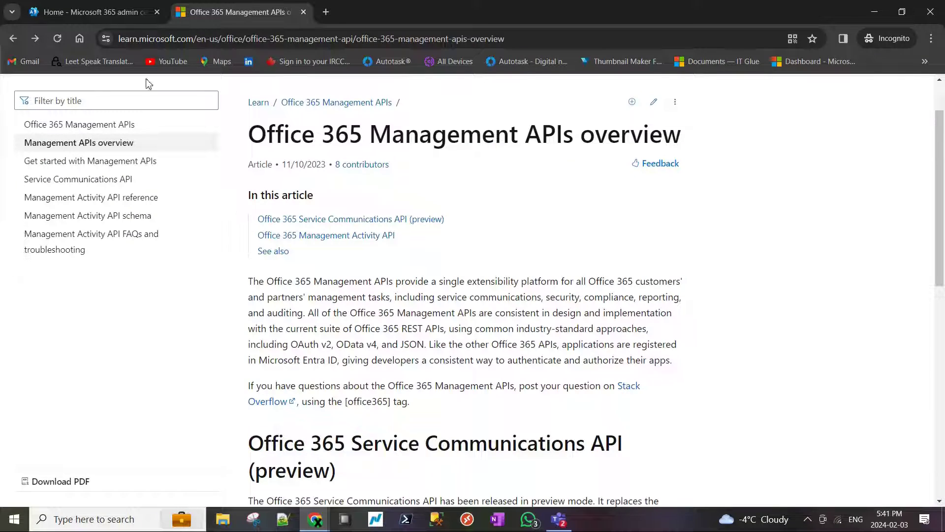
left_click(325, 12)
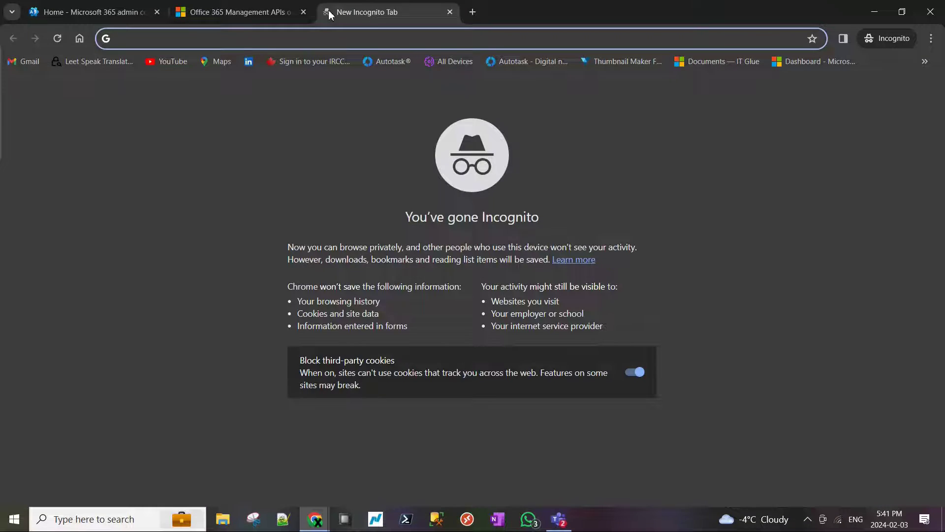
type("g")
key("BackSpace")
key("BackSpace")
type("g")
key("BackSpace")
key("BackSpace")
type("mi")
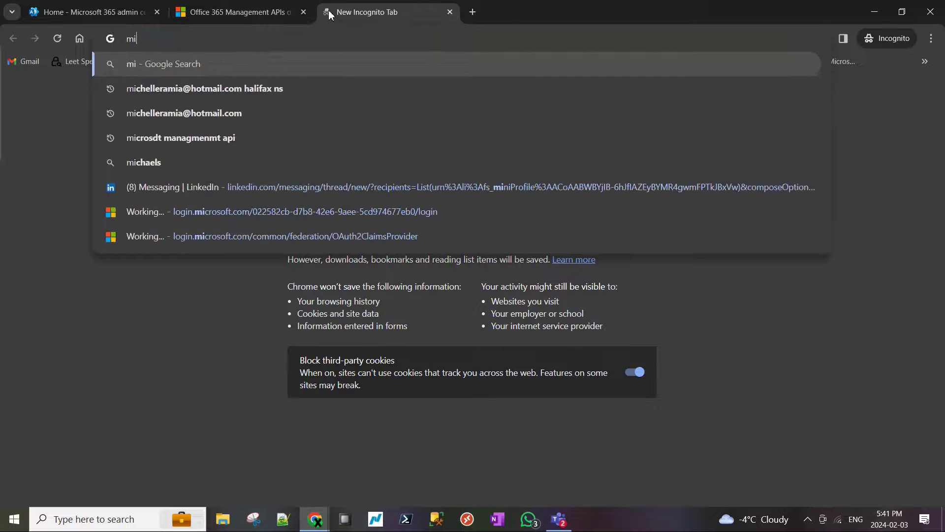
type("c")
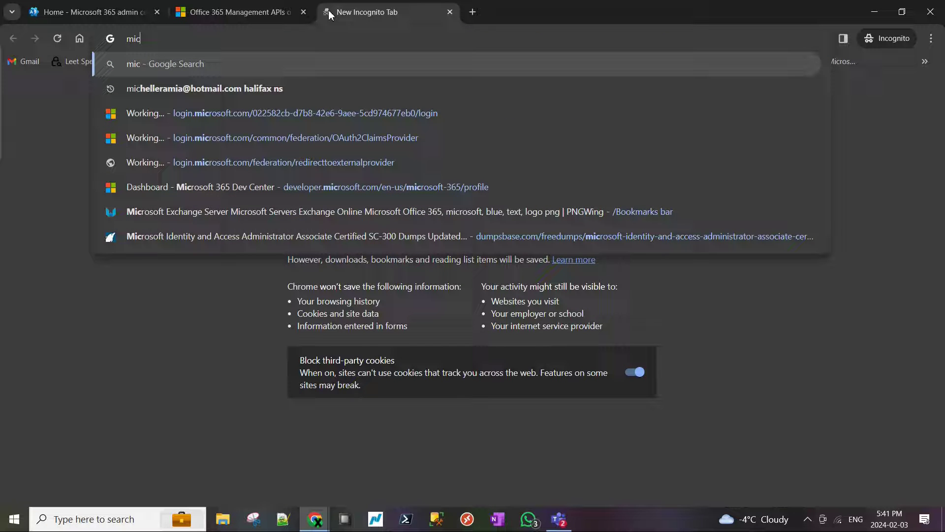
key("BackSpace")
key("BackSpace")
key("BackSpace")
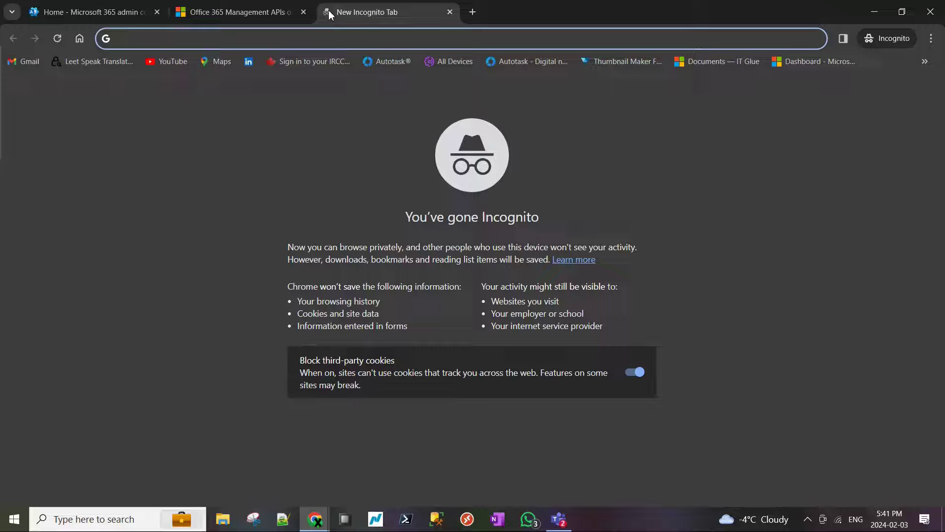
- Search the web for "graph api explorer" and open the Microsoft Graph Explorer result
type("graph")
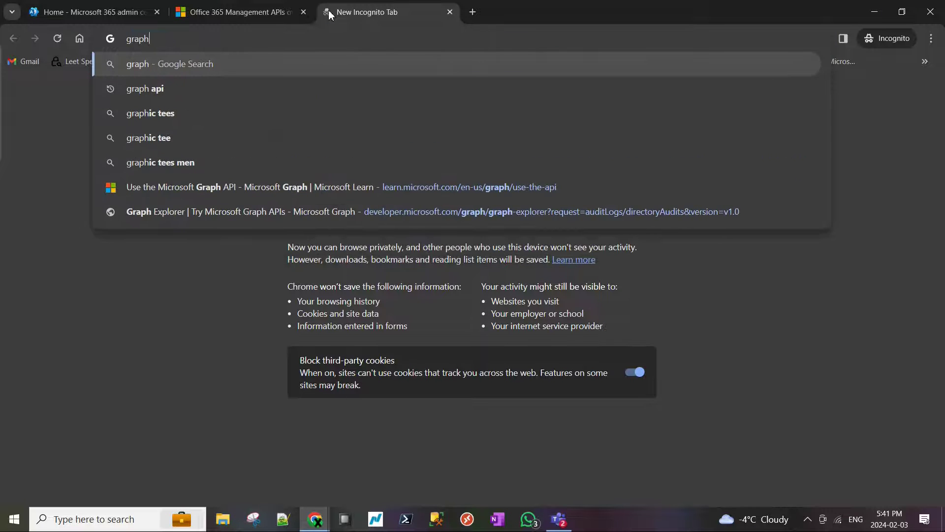
type(" api explorer")
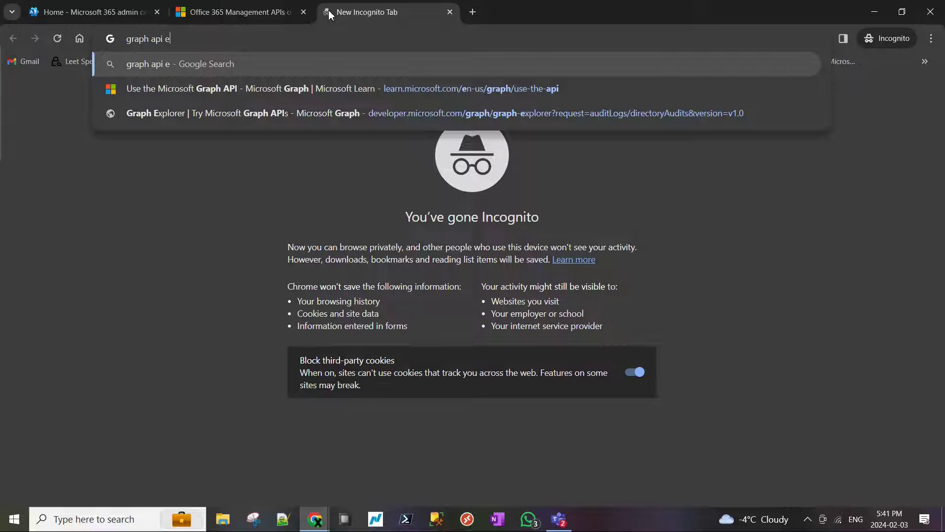
key("Return")
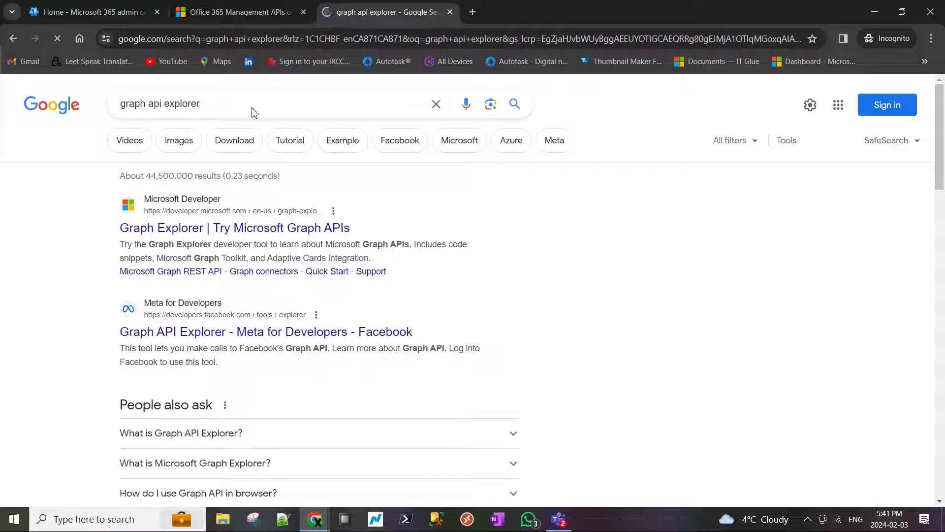
left_click(176, 233)
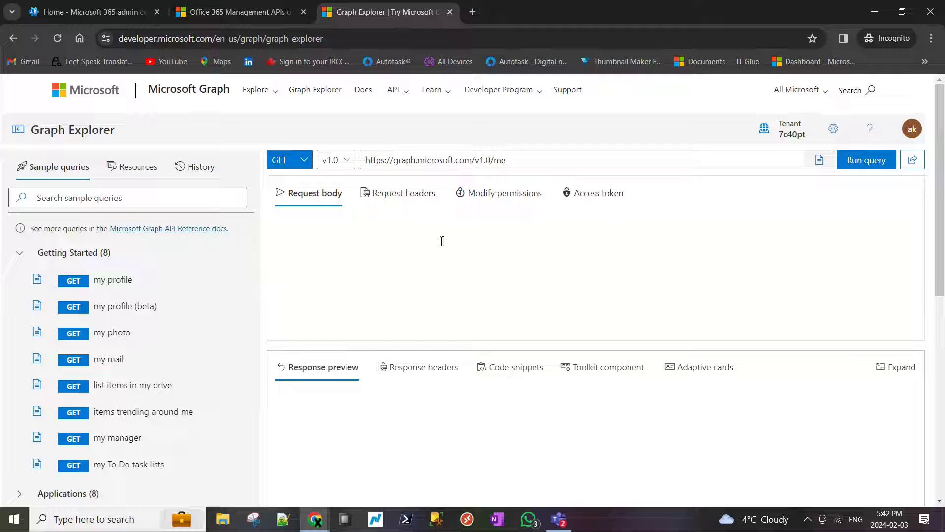
- Check which account is signed in to Graph Explorer and to the Microsoft 365 admin center
left_click(913, 132)
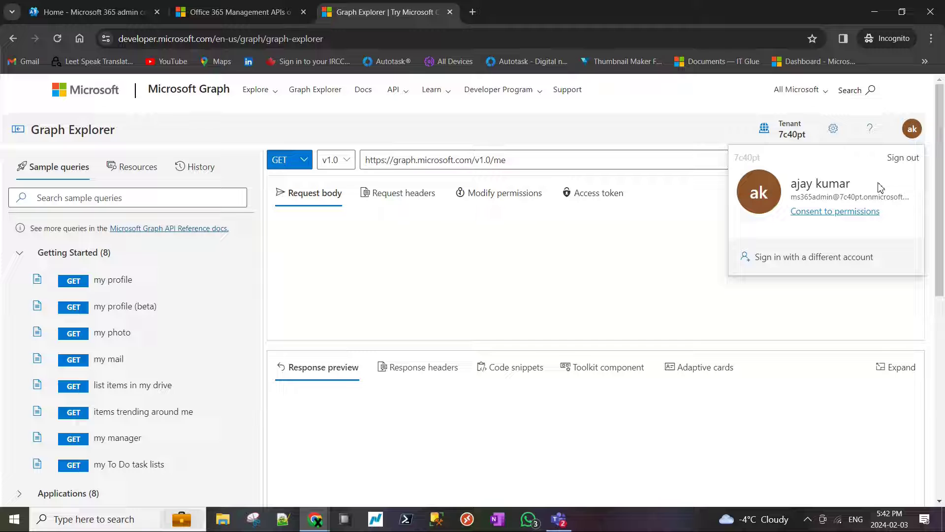
key("ctrl+shift+Tab")
key("ctrl+shift+Tab")
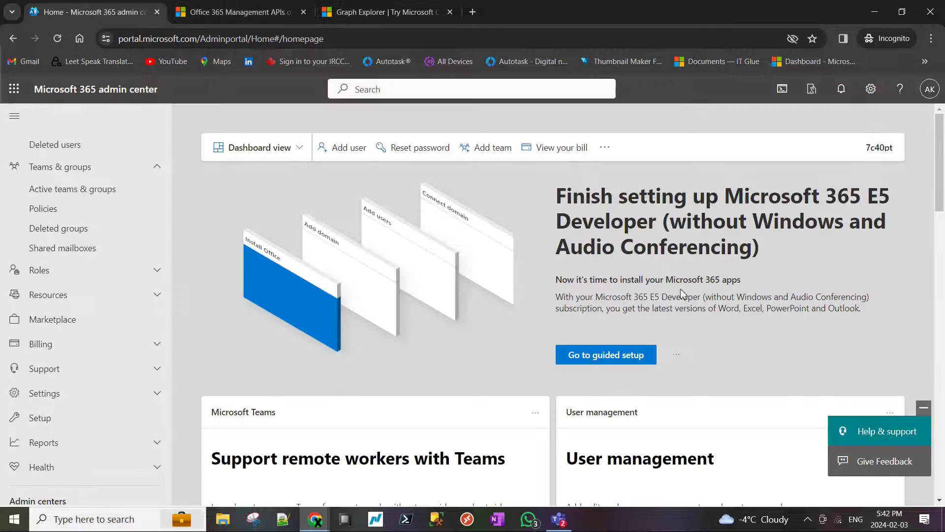
left_click(929, 89)
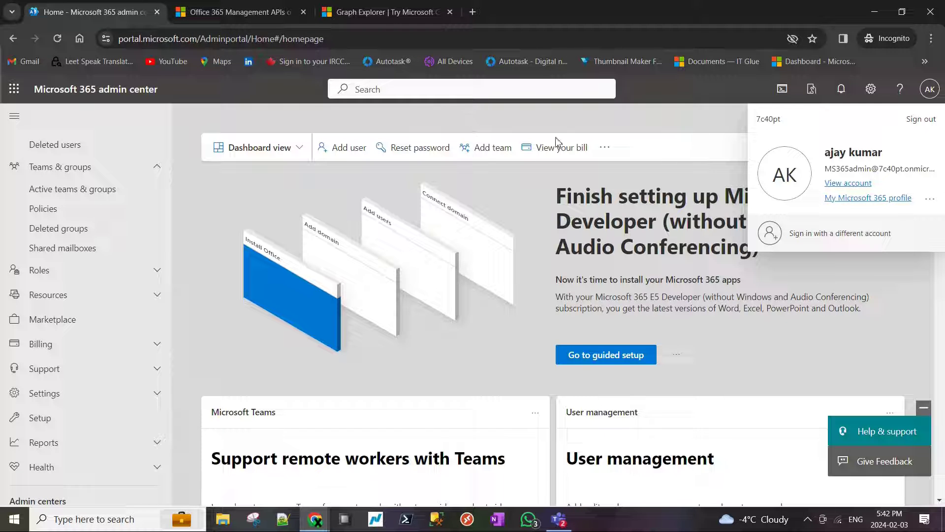
left_click_drag(829, 170, 926, 169)
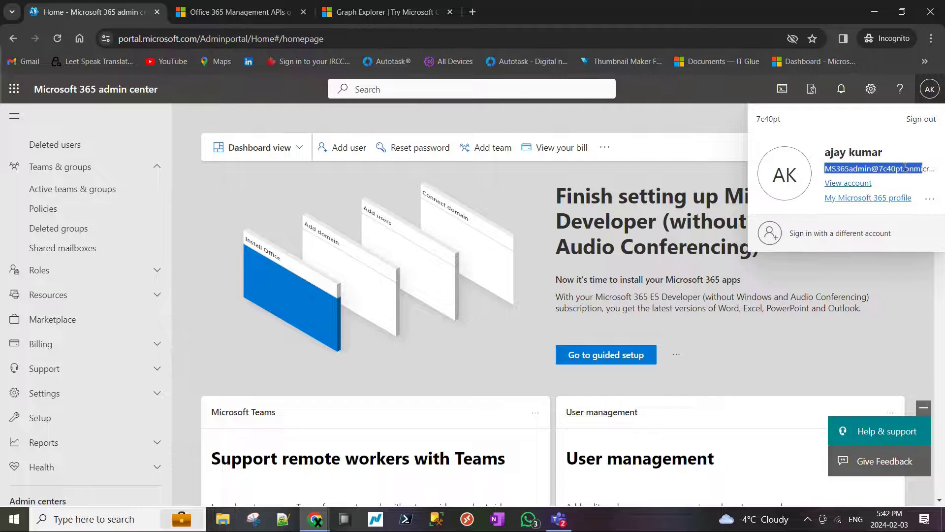
left_click(878, 164)
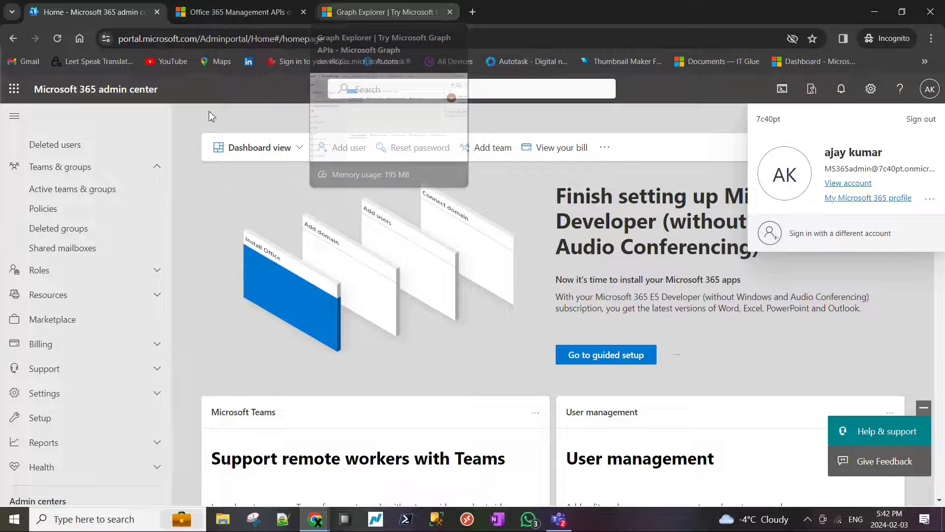
- Return to Graph Explorer and review its page address and the signed-in account's details
left_click(363, 13)
left_click(320, 39)
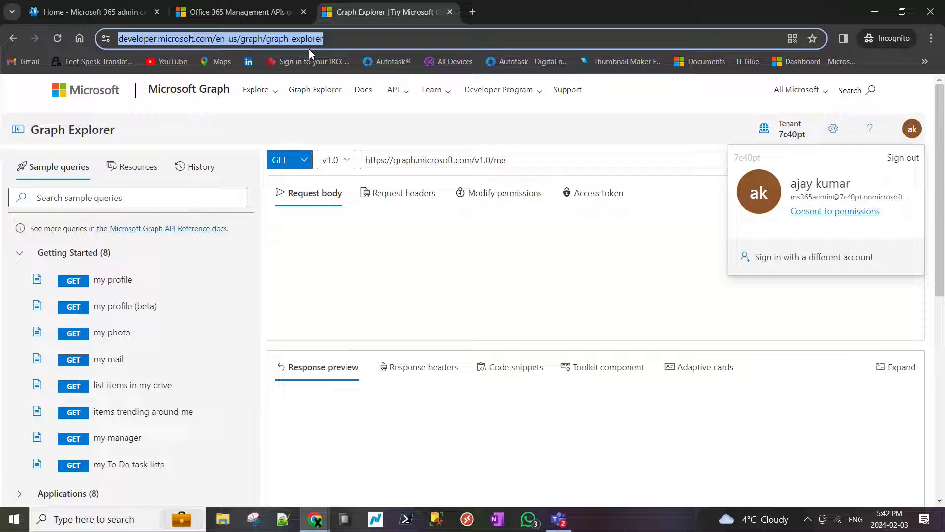
left_click(646, 127)
left_click(912, 131)
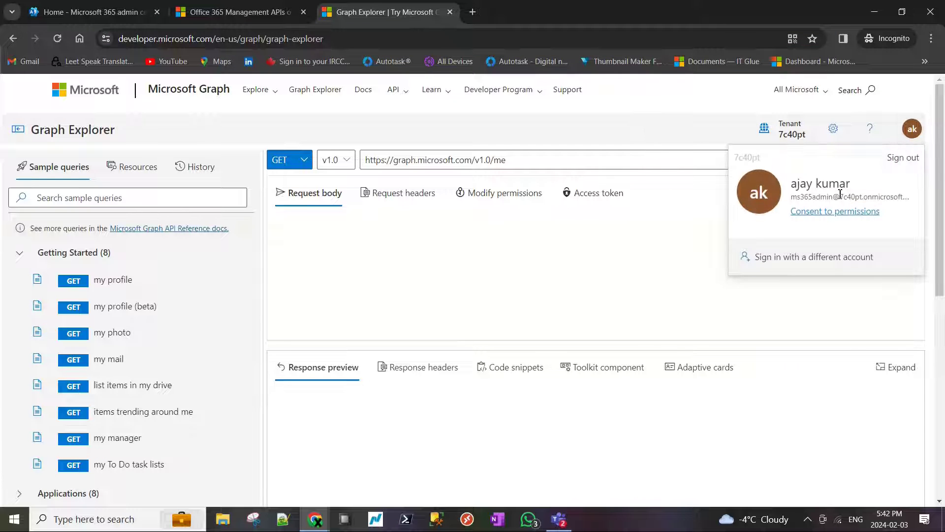
left_click_drag(792, 185, 850, 183)
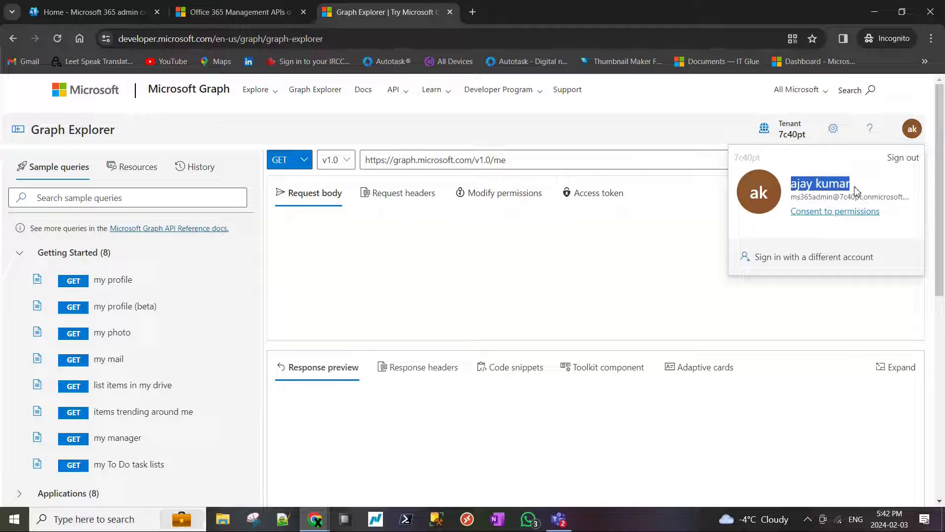
left_click(866, 189)
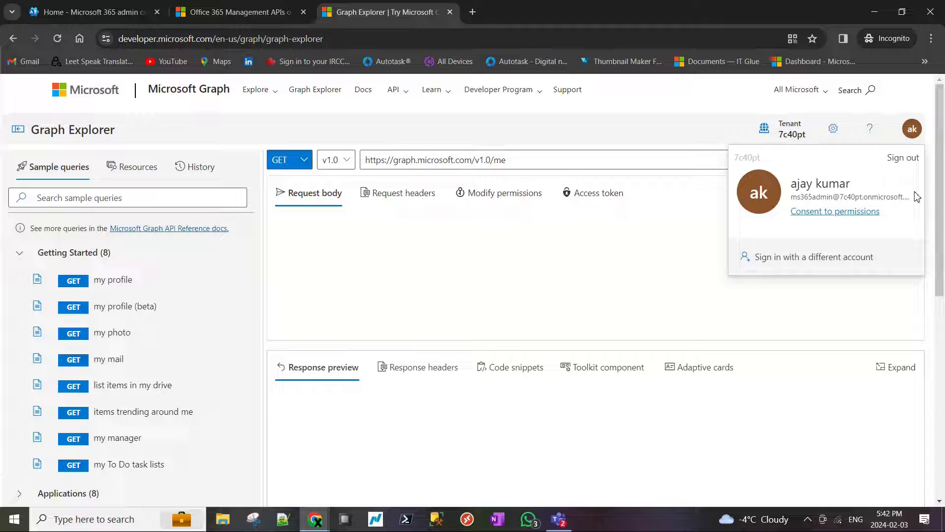
left_click(618, 259)
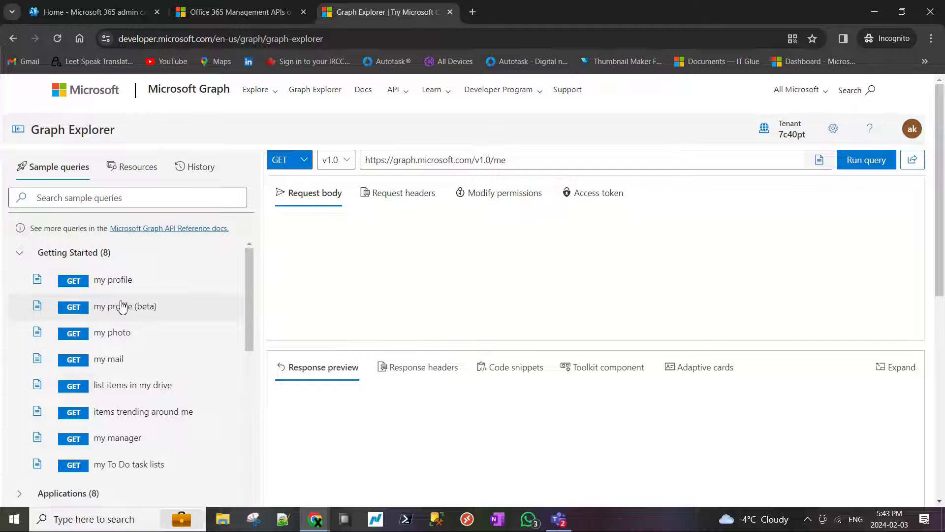
- Look over the Getting Started sample queries and the request URL in Graph Explorer
scroll(131, 305, "down", 4)
scroll(133, 307, "up", 3)
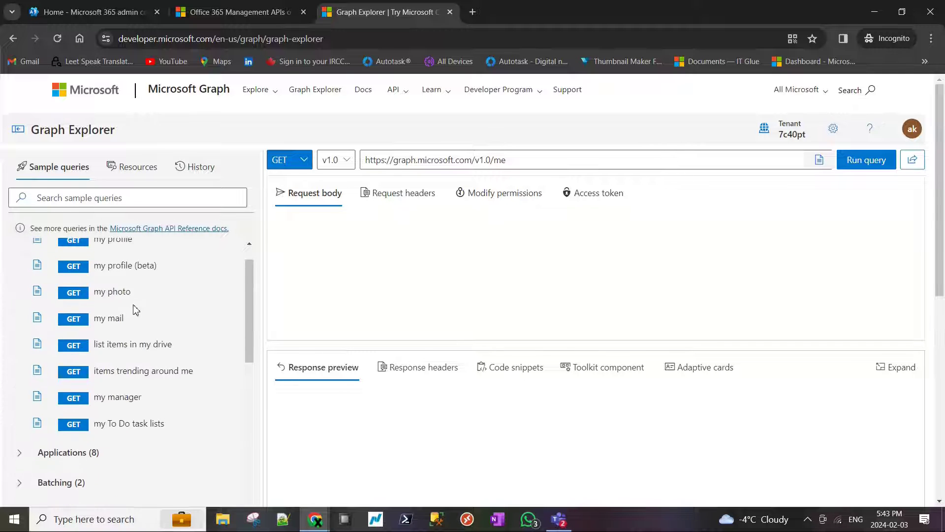
left_click(516, 160)
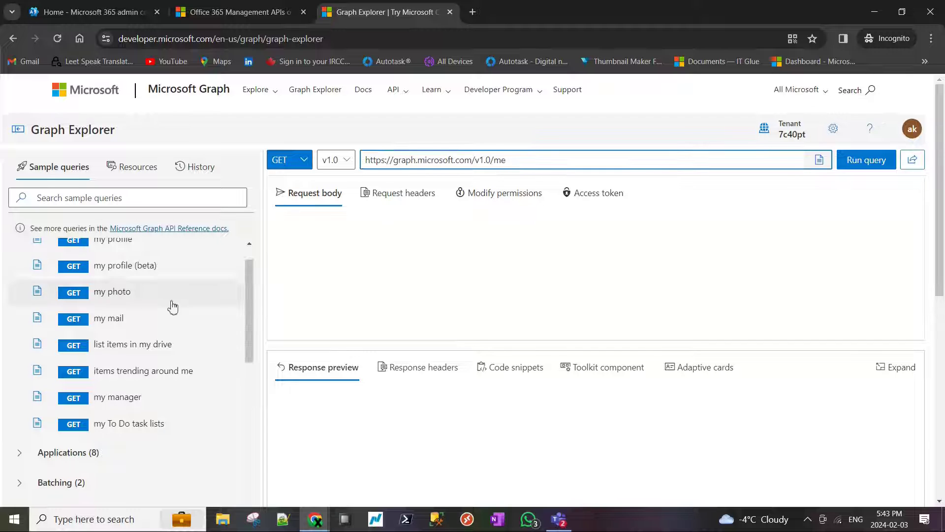
scroll(220, 299, "up", 1)
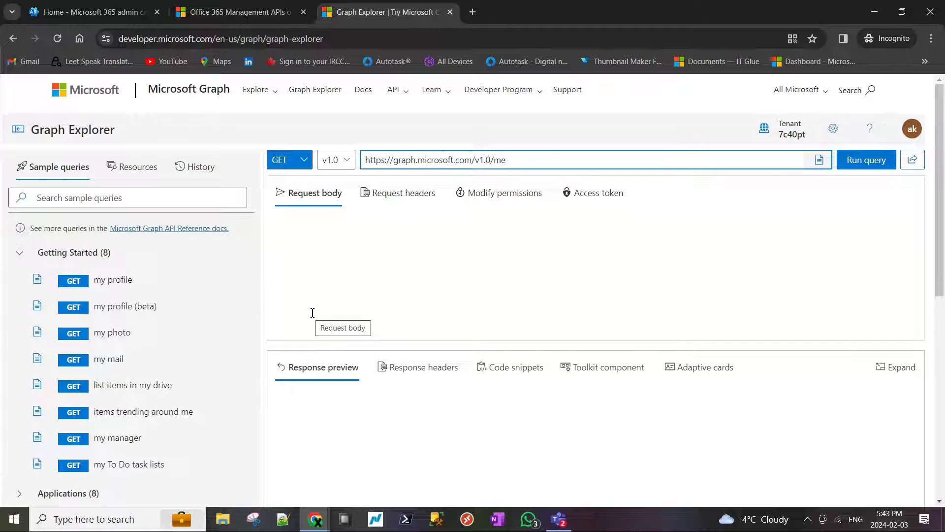
- Return to the Microsoft 365 admin center and close the open account details
key("ctrl+1")
scroll(74, 207, "up", 2)
scroll(52, 238, "up", 1)
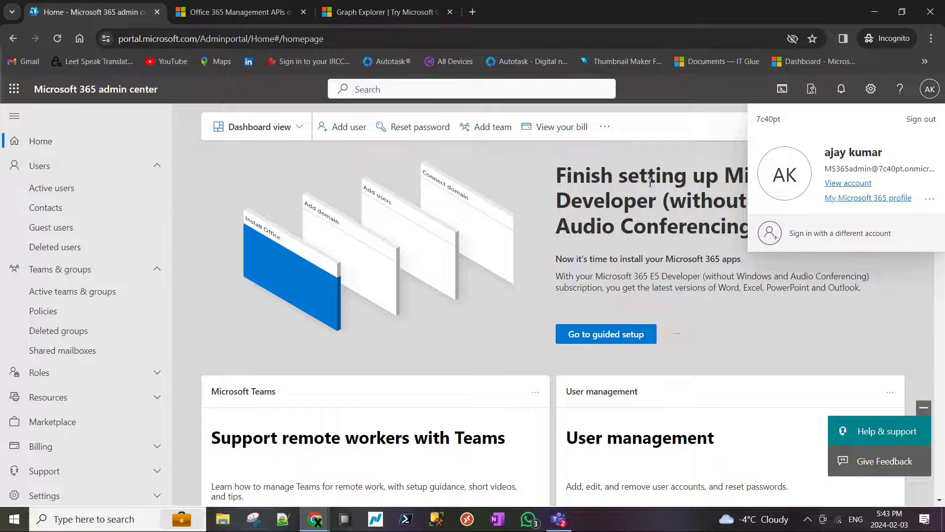
left_click(689, 163)
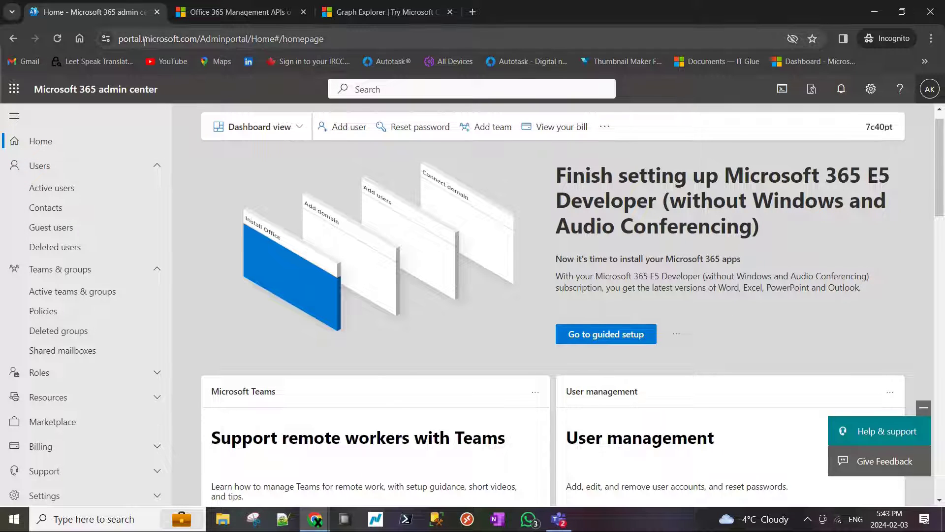
- Examine the admin center's portal address and the username of the signed-in admin account
left_click_drag(195, 39, 118, 39)
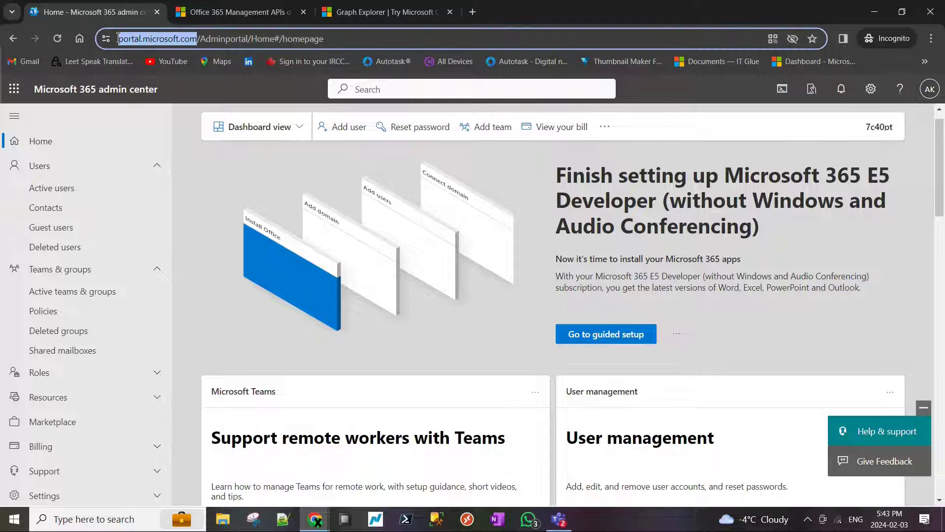
left_click(929, 90)
left_click_drag(826, 169, 928, 169)
left_click(917, 170)
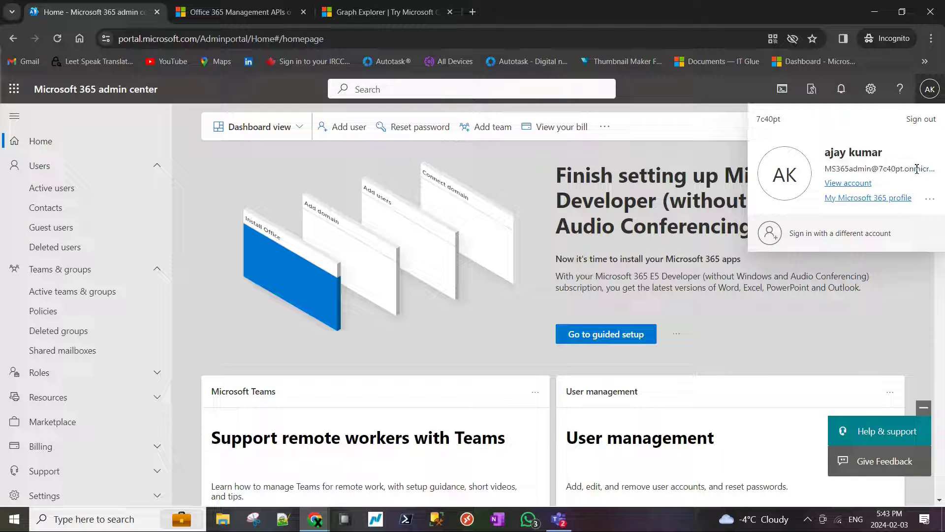
left_click(503, 287)
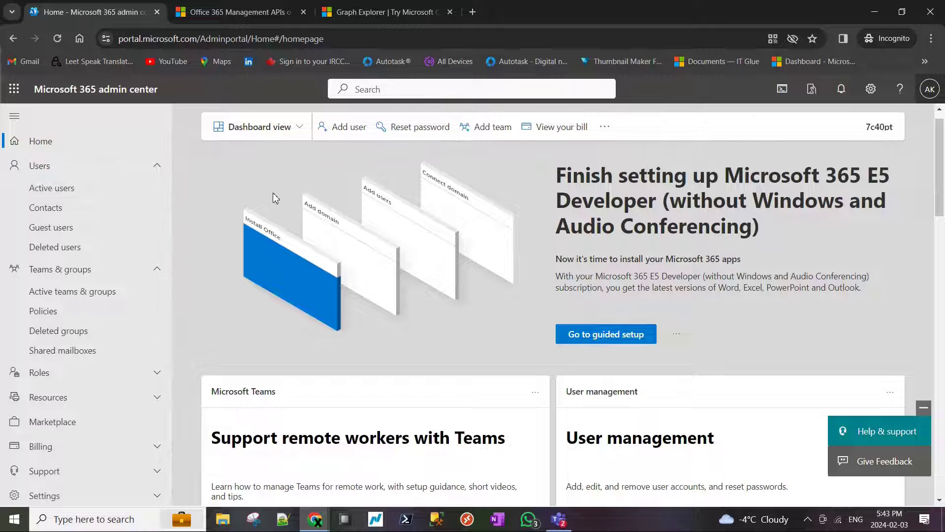
left_click(929, 88)
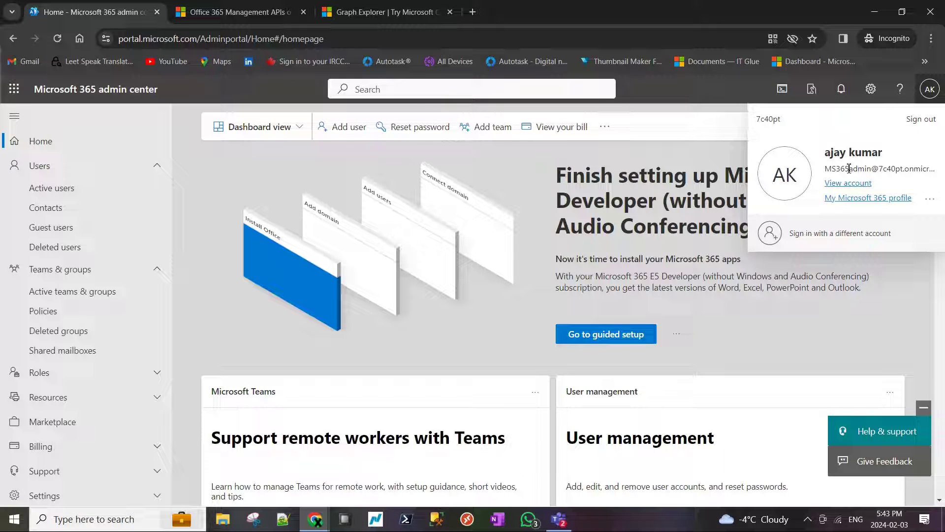
left_click_drag(823, 173, 905, 170)
left_click(542, 198)
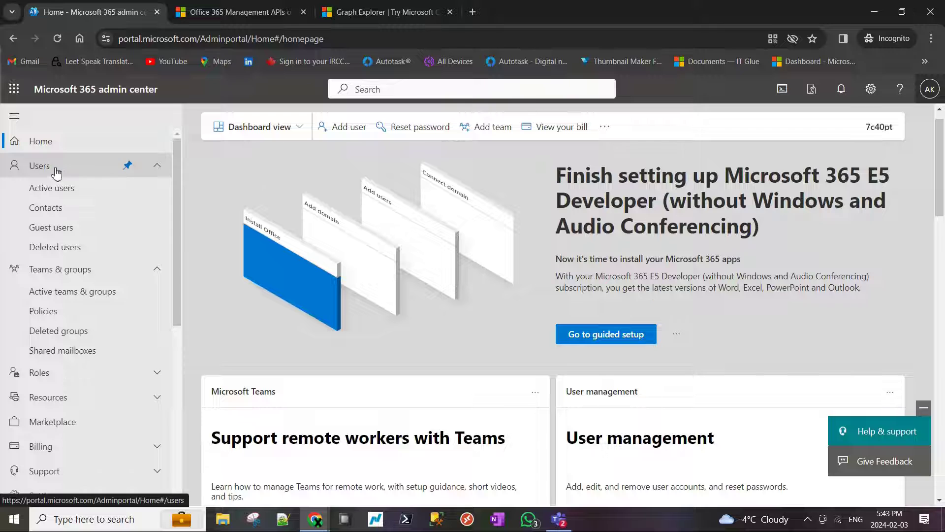
- Reload the admin center home page, open the Active users list and dismiss the feedback survey
left_click(122, 43)
left_click(103, 93)
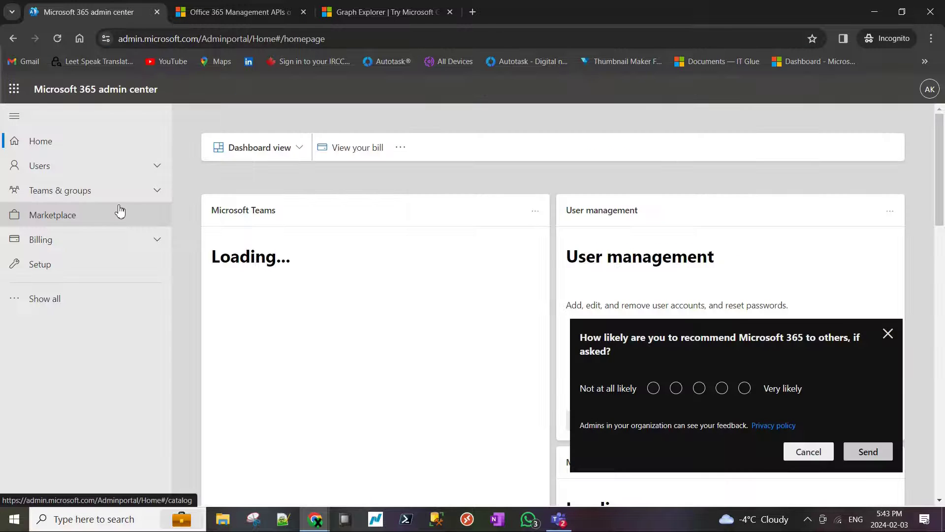
left_click(59, 173)
left_click(51, 189)
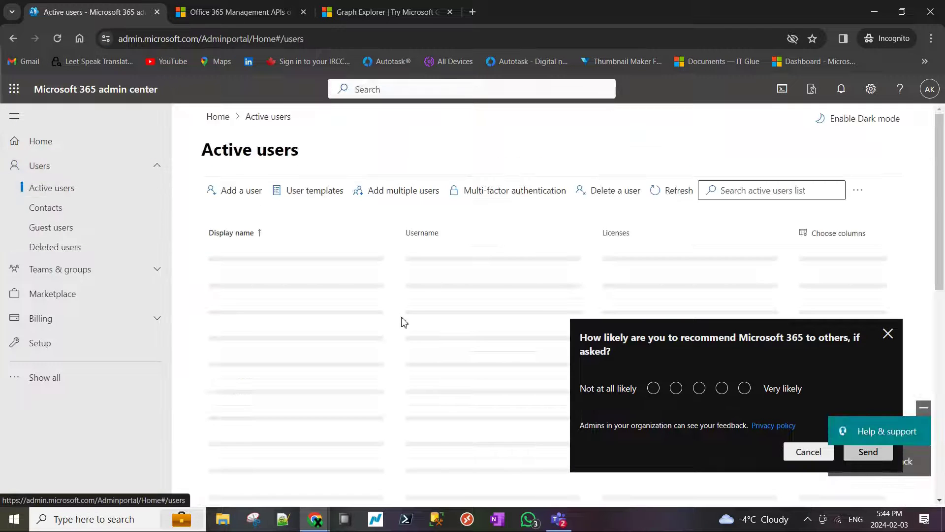
left_click(888, 333)
- Look through the tenant's active users and switch back to Graph Explorer
scroll(352, 335, "down", 3)
scroll(353, 333, "down", 8)
scroll(353, 333, "up", 8)
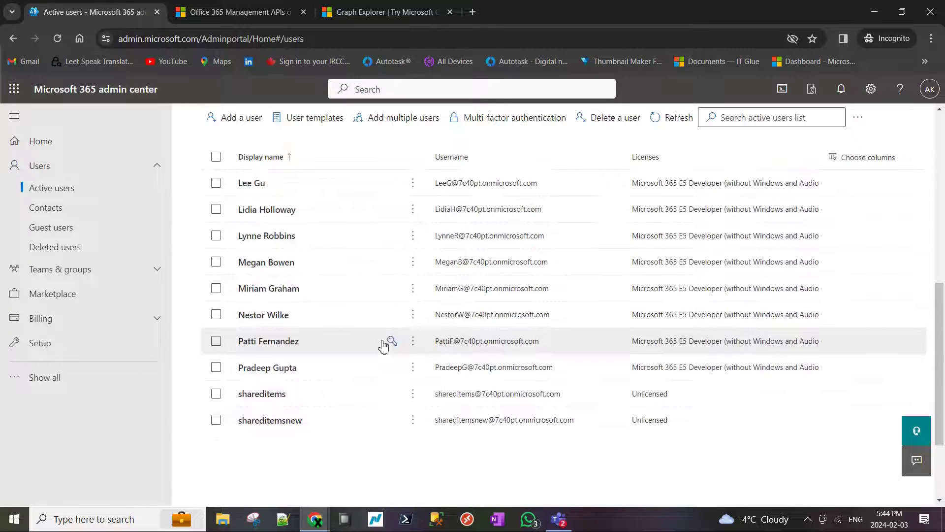
scroll(386, 347, "up", 5)
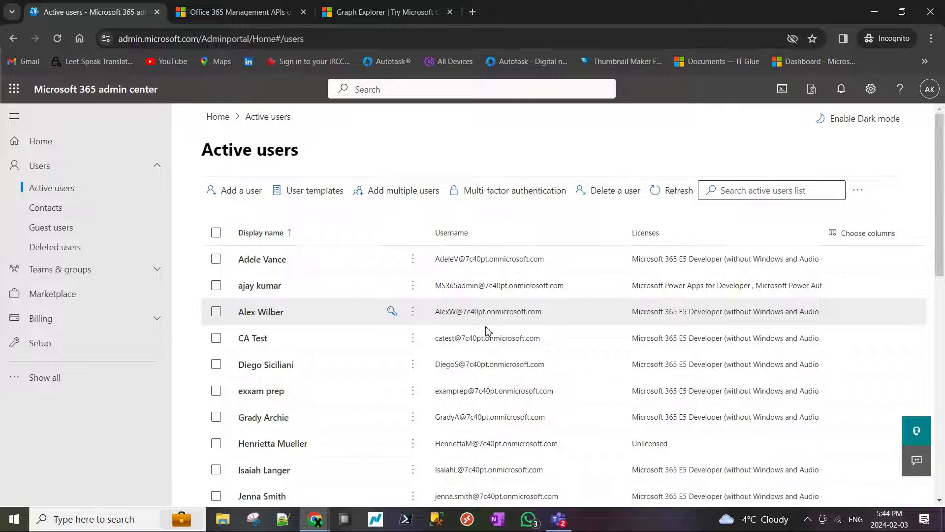
scroll(475, 325, "down", 2)
scroll(370, 246, "up", 2)
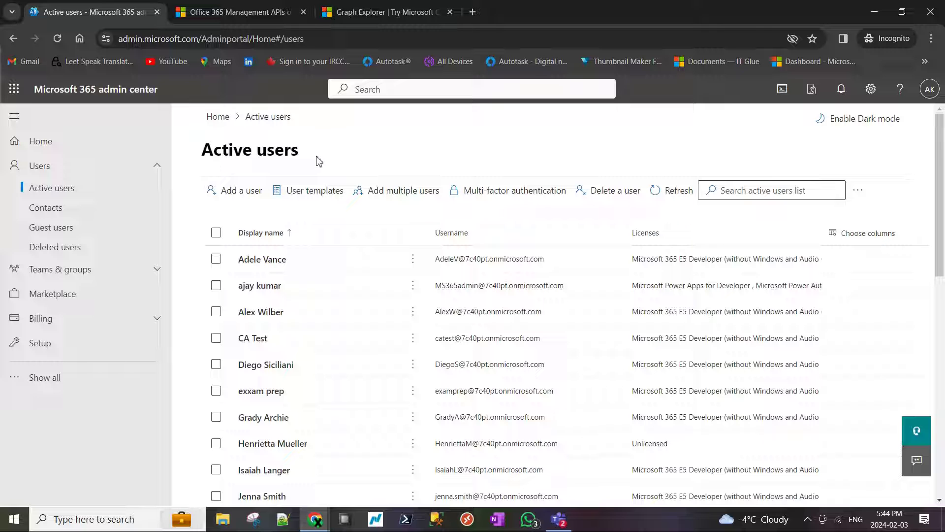
left_click(359, 12)
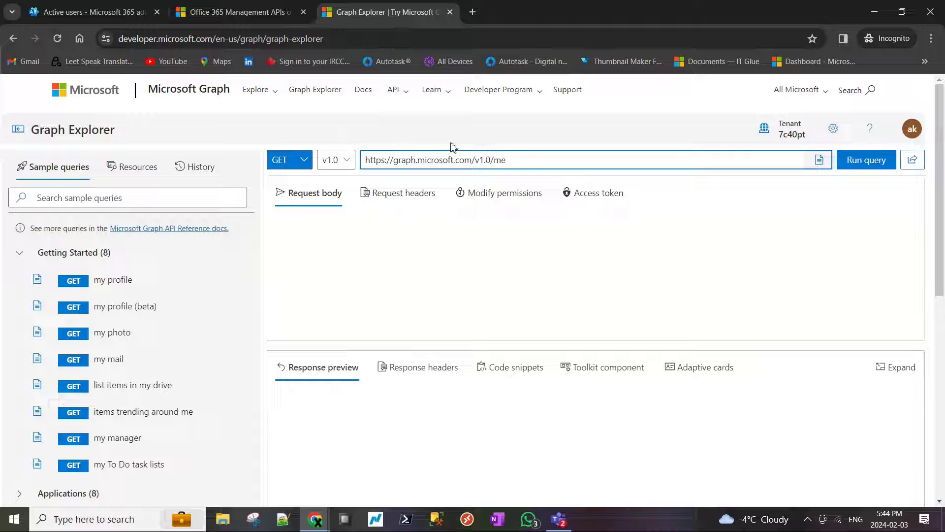
- Review the Office 365 Management APIs overview article and return to Graph Explorer
left_click(253, 12)
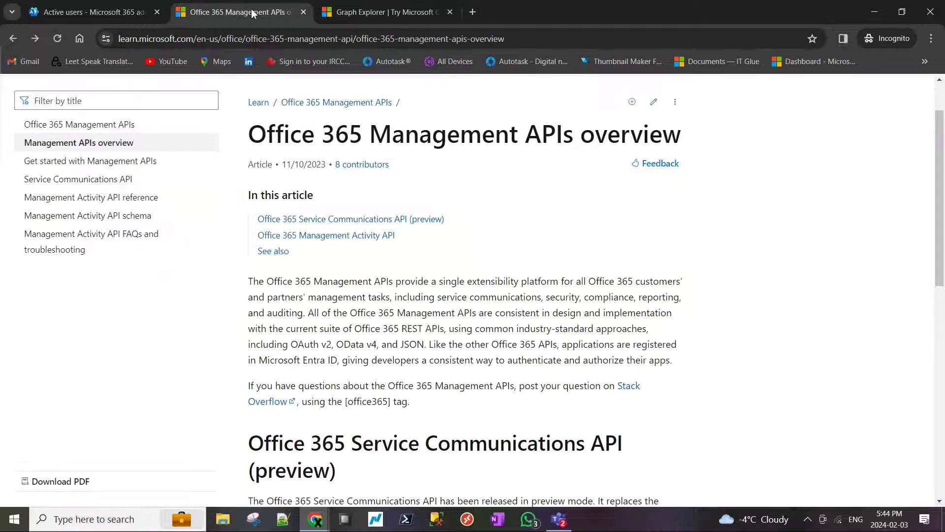
left_click_drag(352, 140, 582, 144)
left_click(583, 146)
scroll(463, 320, "down", 4)
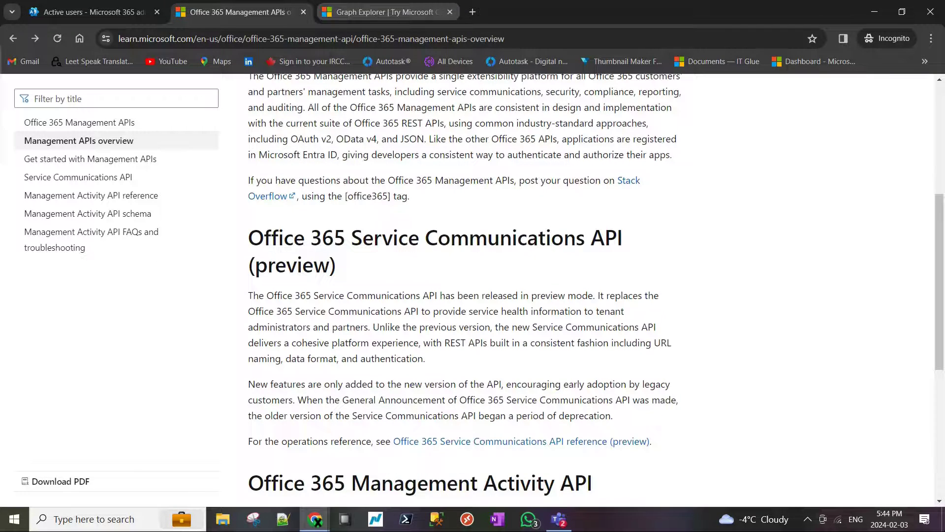
scroll(411, 177, "up", 4)
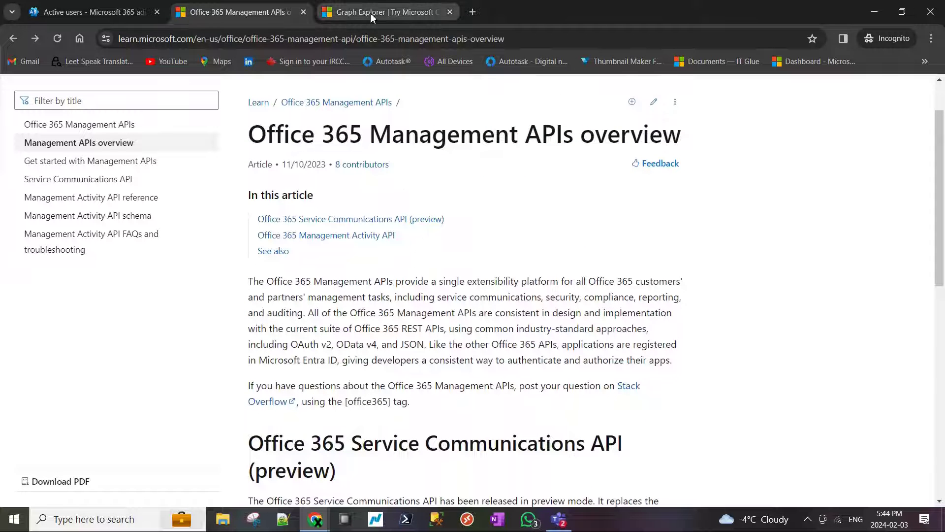
left_click(370, 13)
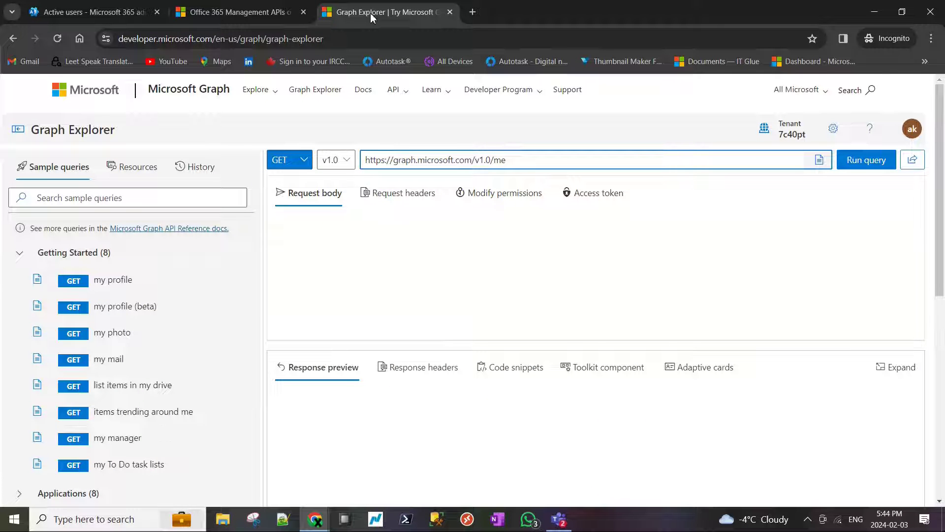
- Search the web for "graph api" in a new tab and open the Microsoft Learn article on using the Microsoft Graph API
left_click(473, 11)
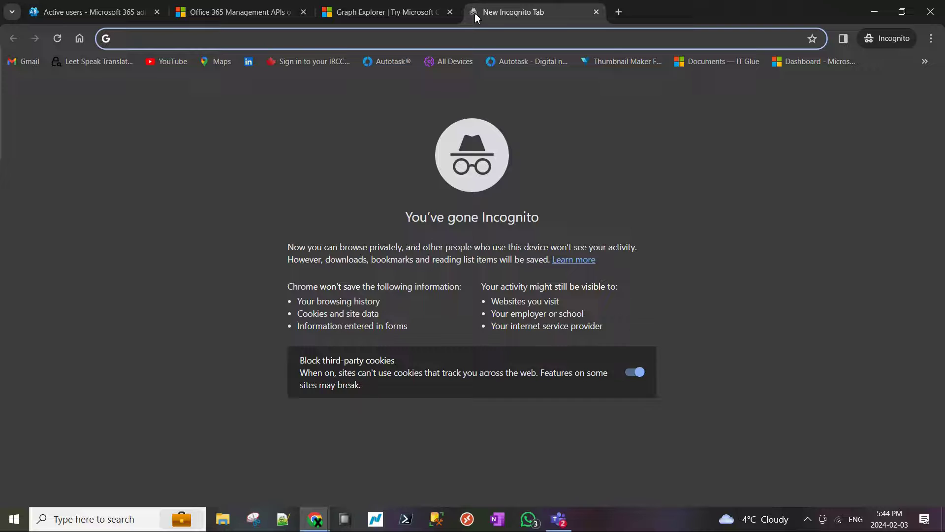
type("g")
key("BackSpace")
key("BackSpace")
type("grpah")
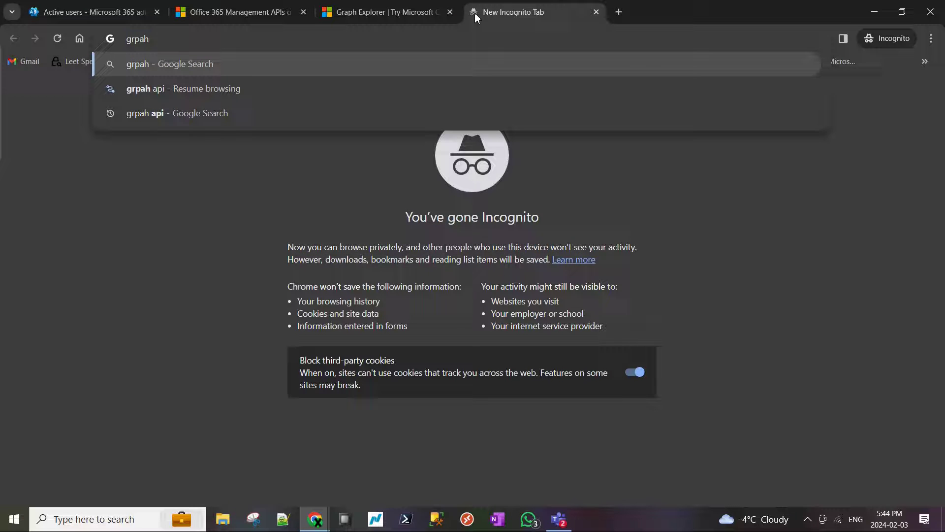
key("ctrl+a")
type("graph api")
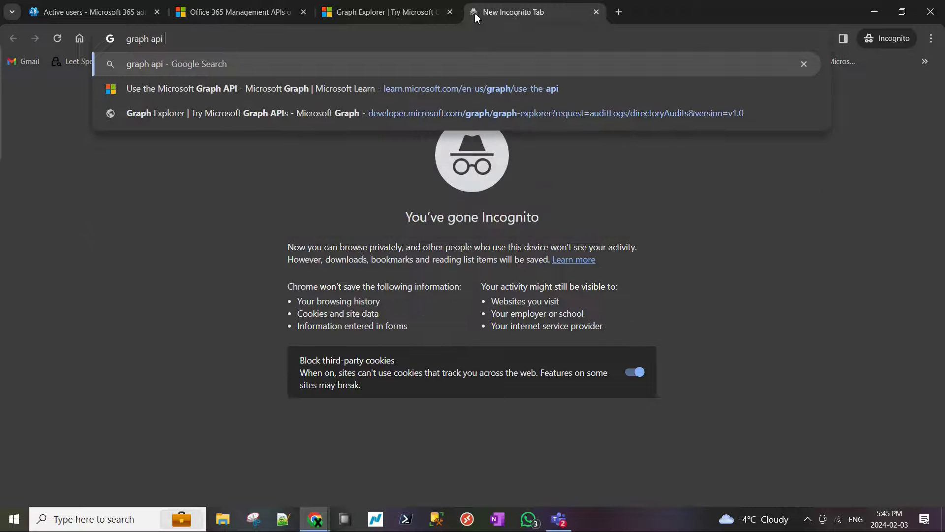
key("Return")
left_click(207, 227)
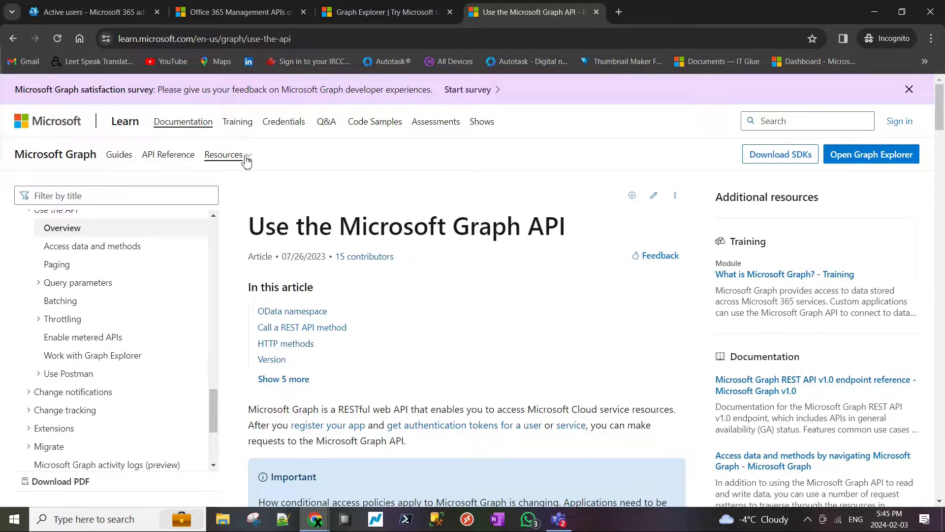
- Examine the article's "Call a REST API method" section, including the request format and its components
scroll(400, 257, "down", 7)
scroll(400, 257, "down", 4)
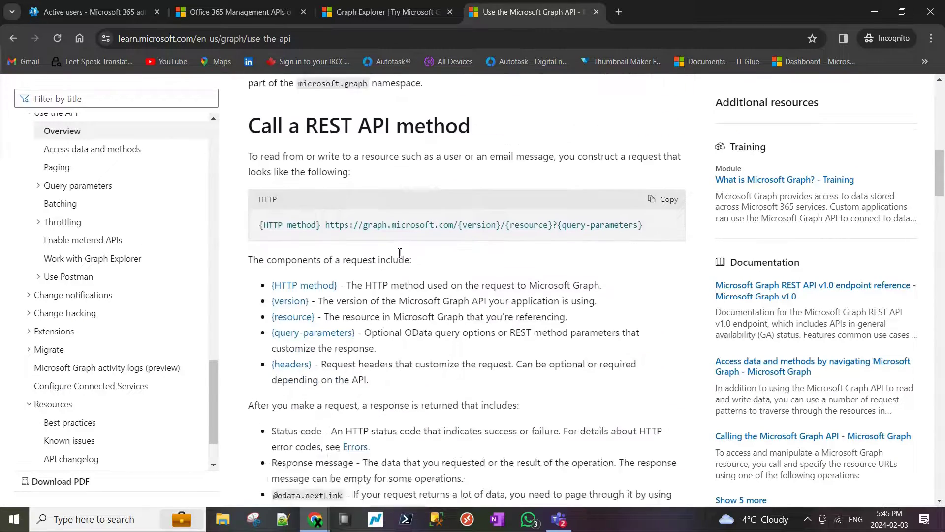
scroll(401, 253, "up", 2)
left_click_drag(250, 218, 446, 229)
left_click(448, 242)
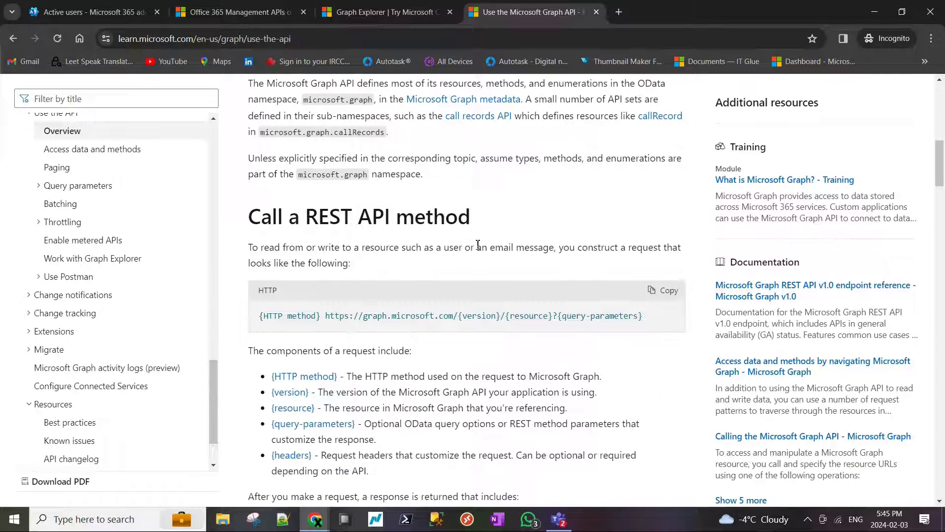
scroll(450, 243, "down", 2)
left_click_drag(359, 123, 298, 123)
left_click(380, 142)
scroll(407, 214, "down", 2)
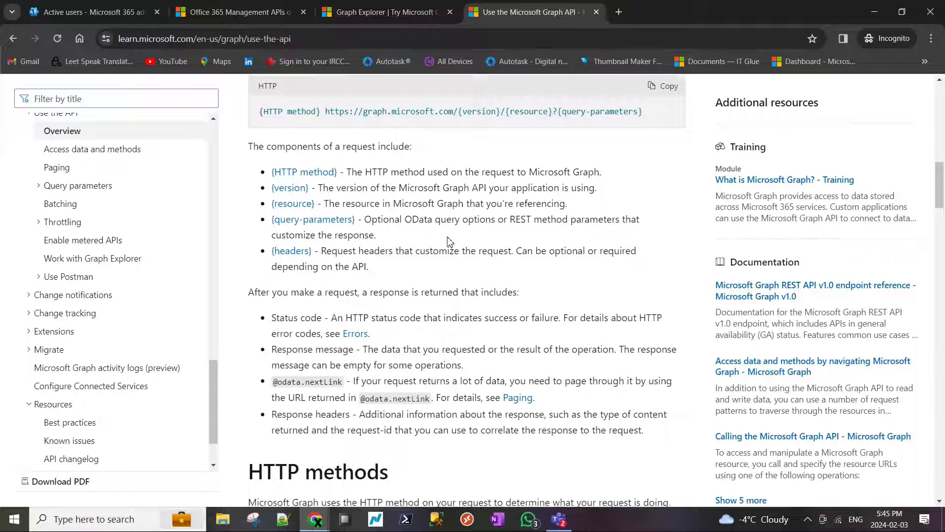
scroll(445, 239, "up", 2)
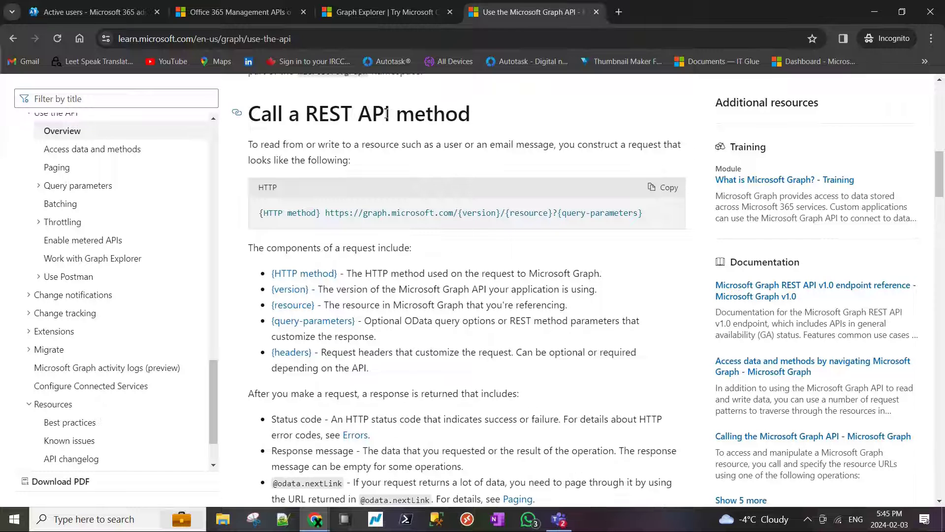
left_click_drag(354, 114, 312, 115)
left_click(312, 115)
scroll(402, 162, "down", 3)
scroll(401, 162, "up", 3)
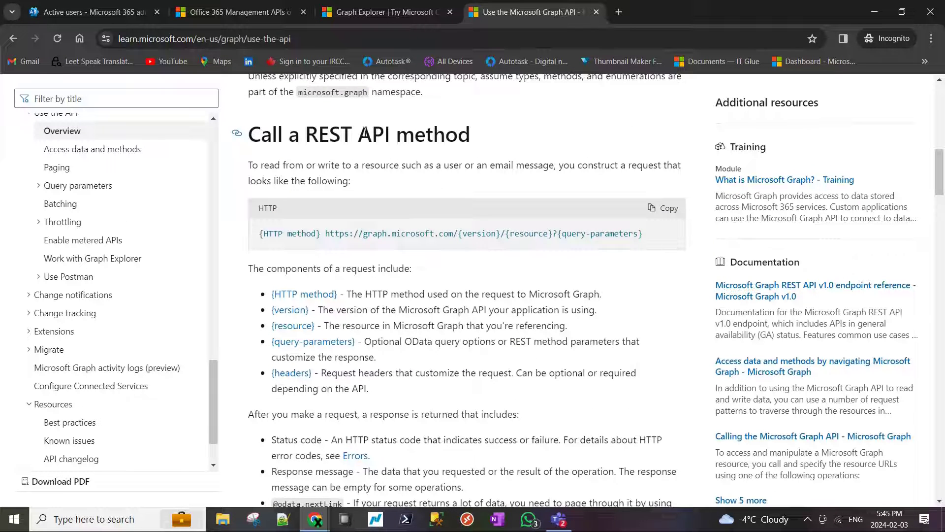
scroll(454, 216, "down", 2)
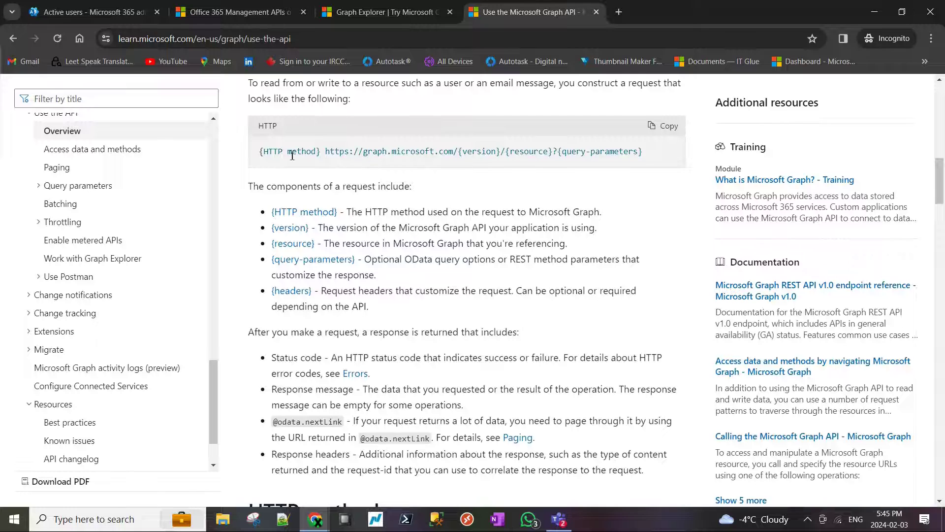
- Read through the article's Version, Resource, Query parameters and Headers sections, including the example requests
scroll(424, 241, "down", 16)
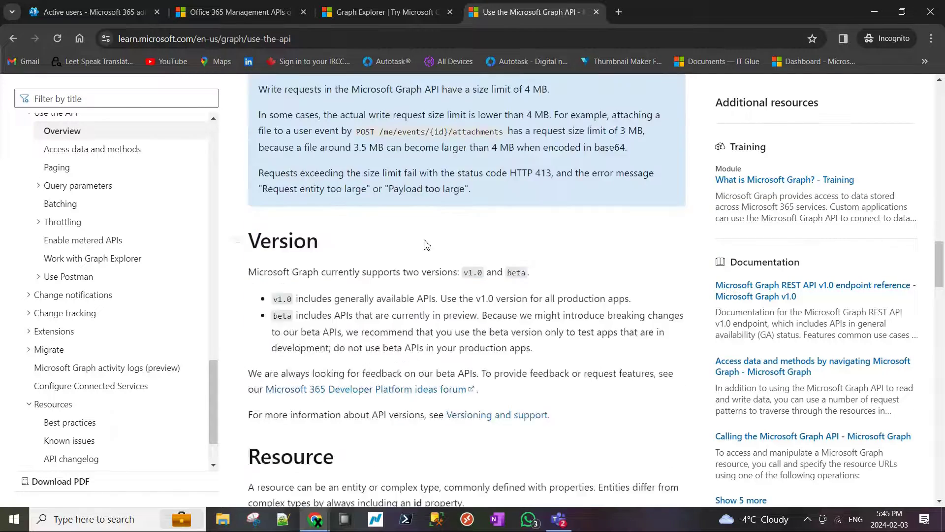
scroll(426, 244, "down", 12)
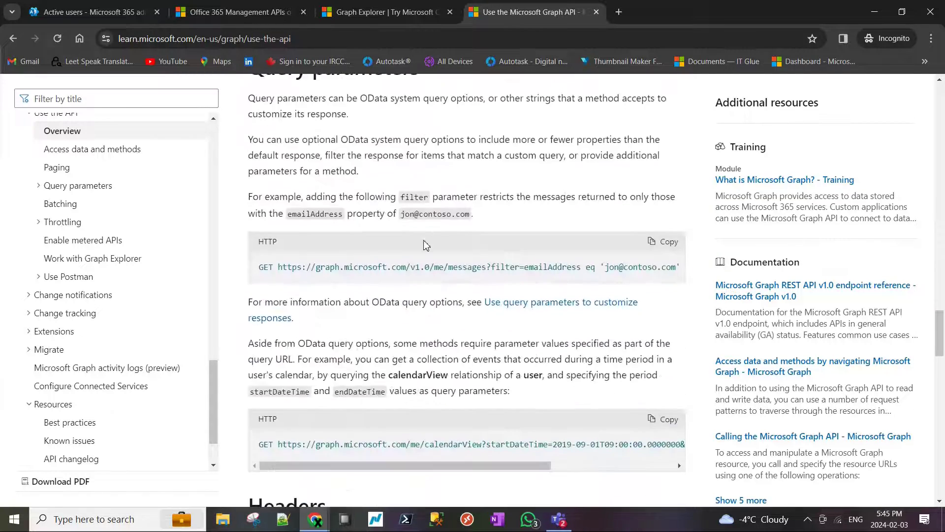
scroll(427, 244, "down", 2)
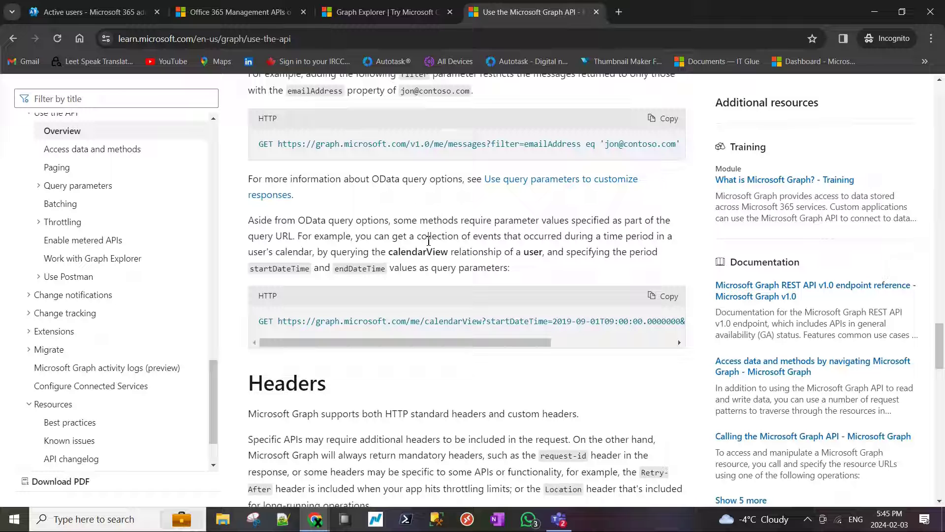
scroll(428, 241, "down", 1)
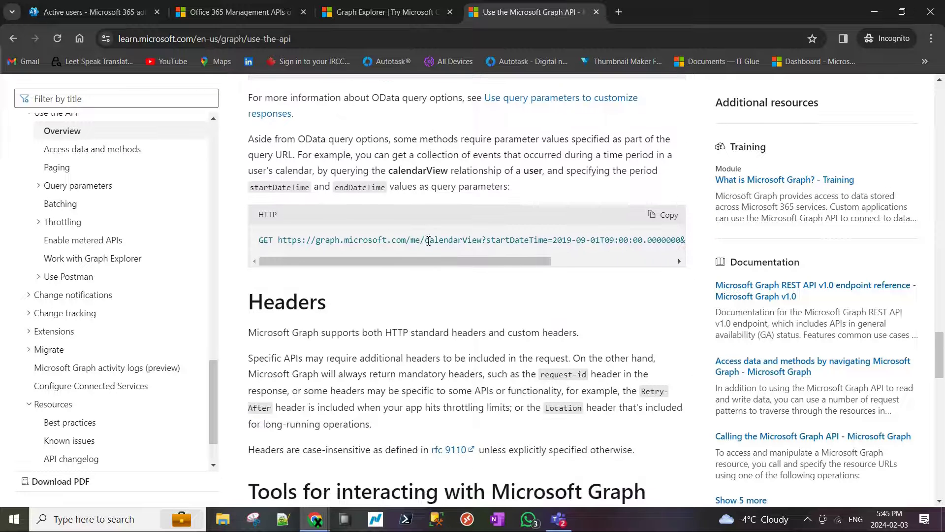
scroll(451, 285, "up", 6)
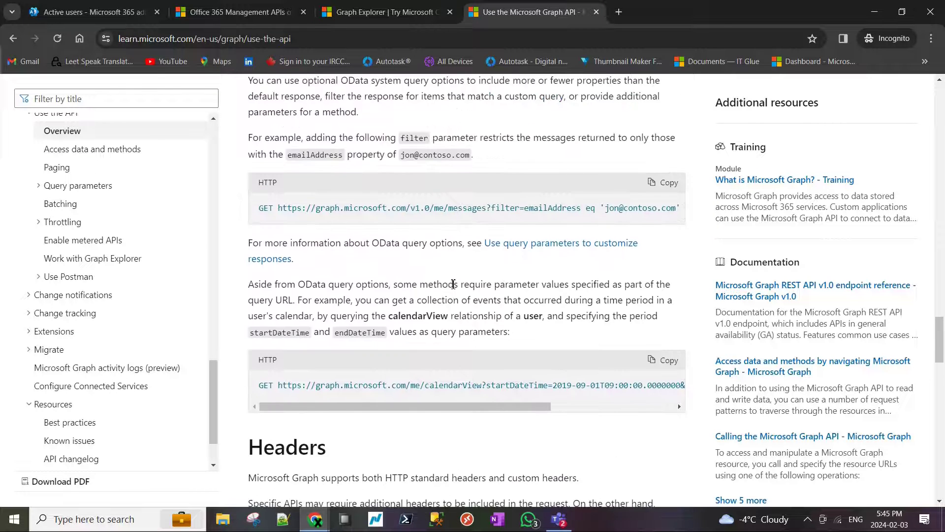
scroll(453, 287, "up", 2)
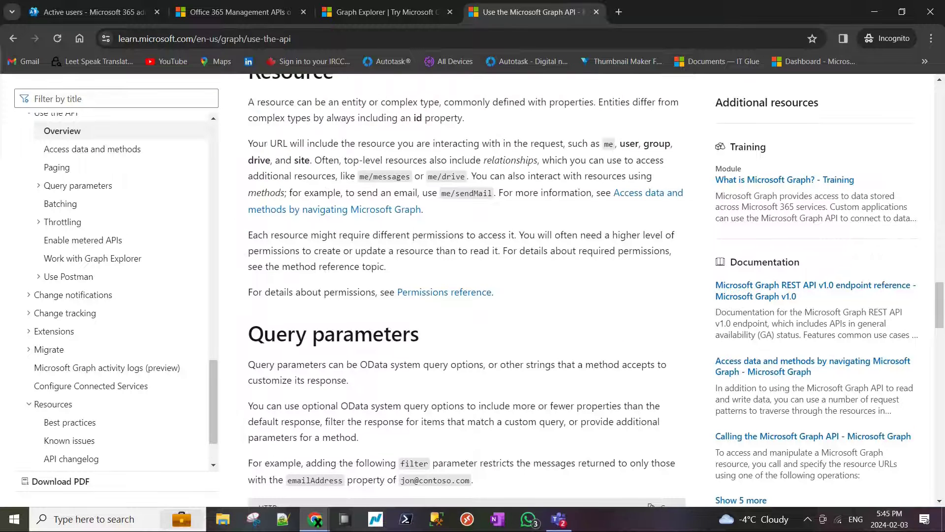
- Open YouTube in a new tab and look over the recommended videos on its home page
left_click(619, 12)
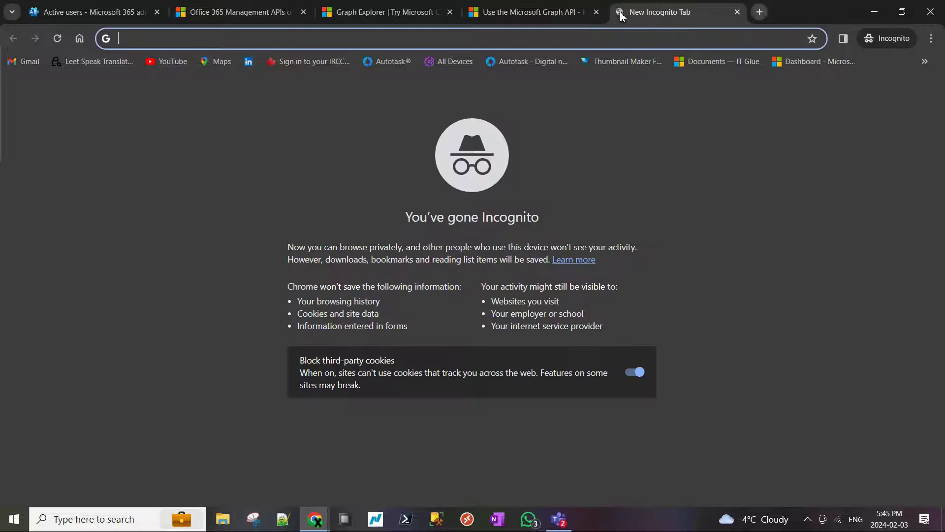
left_click(172, 62)
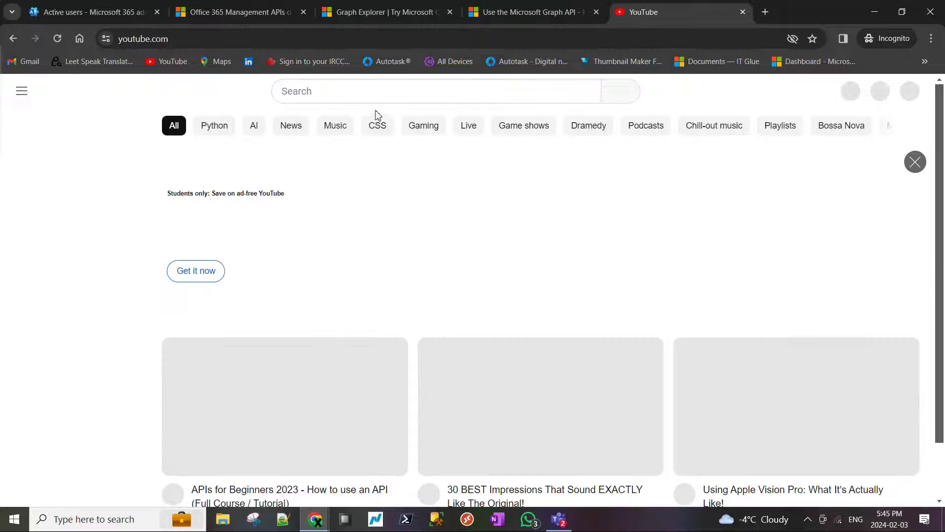
scroll(388, 386, "down", 3)
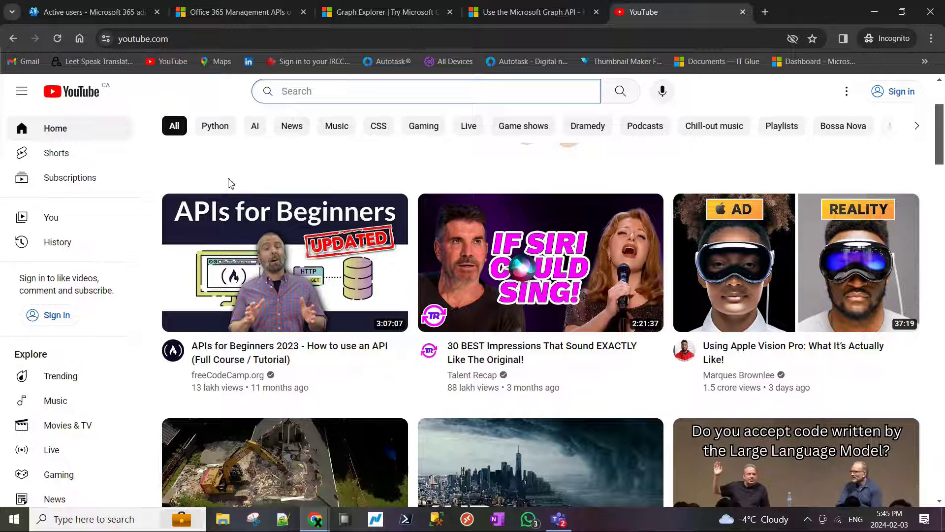
scroll(254, 196, "up", 2)
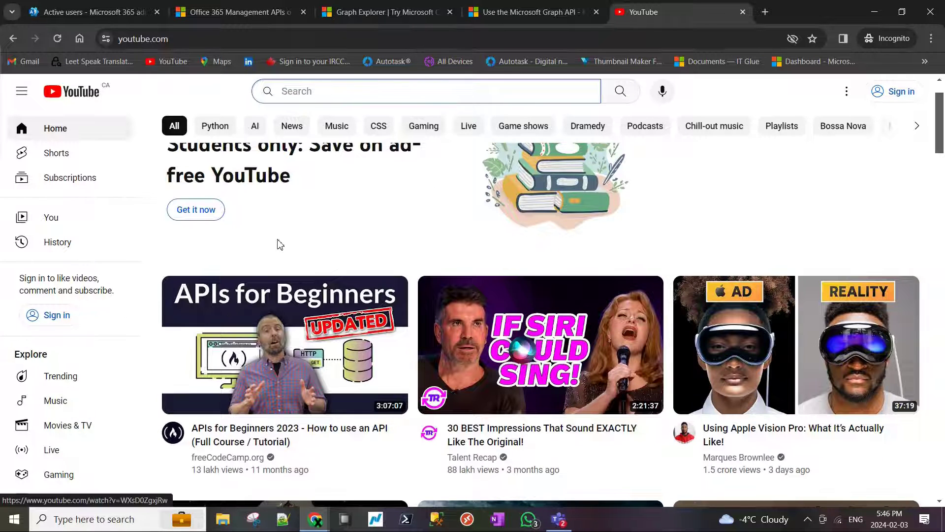
scroll(270, 259, "up", 1)
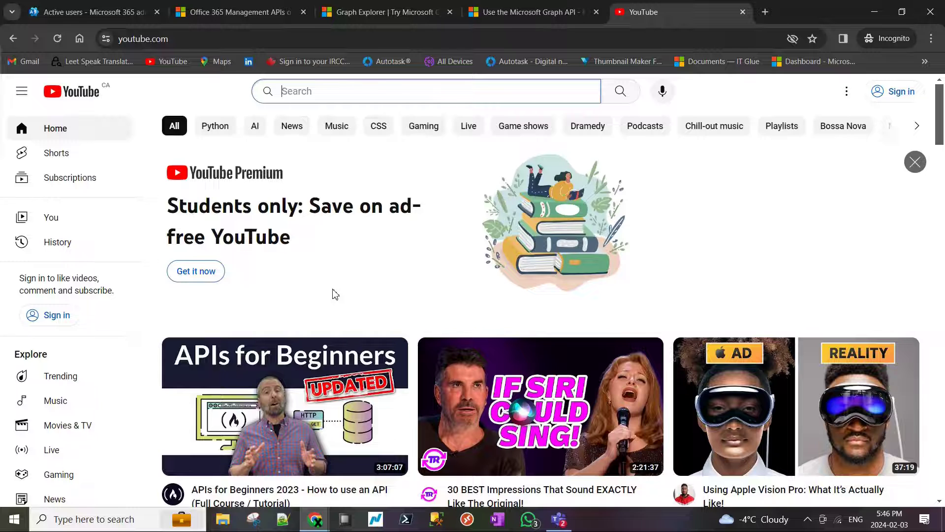
scroll(334, 294, "down", 1)
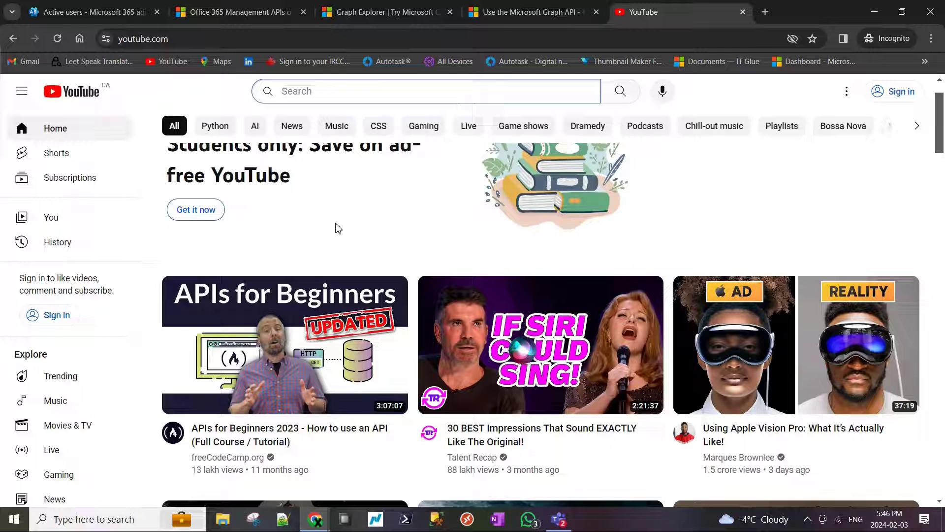
scroll(338, 228, "up", 2)
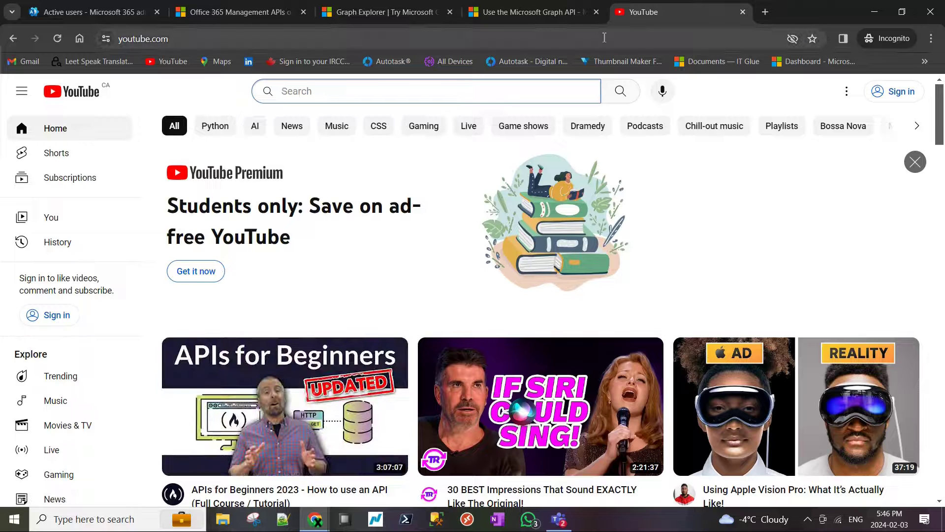
- Revisit the open Microsoft Graph API and Office 365 Management APIs articles and return to Graph Explorer
left_click(498, 12)
left_click(395, 15)
left_click(233, 13)
left_click(371, 19)
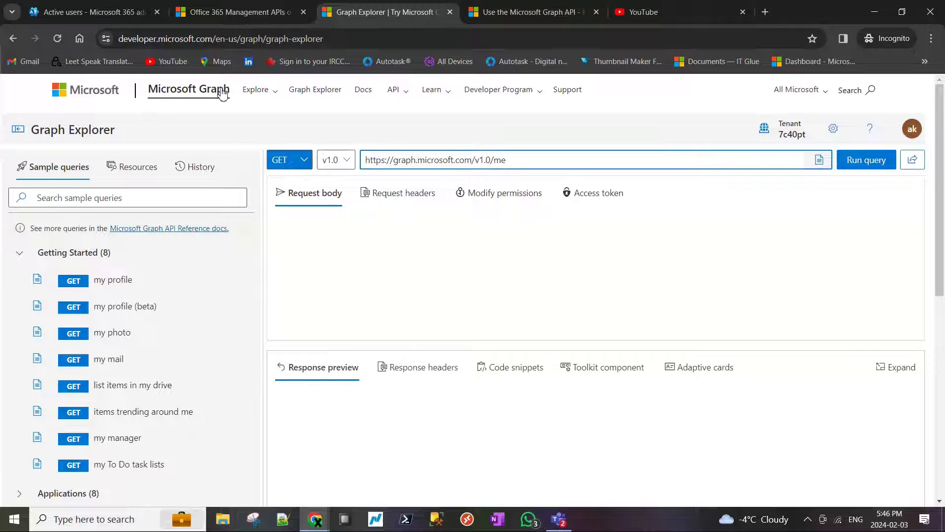
- Examine Graph Explorer's page title, its request URL field and the site's web address
left_click(114, 136)
left_click_drag(114, 136, 30, 134)
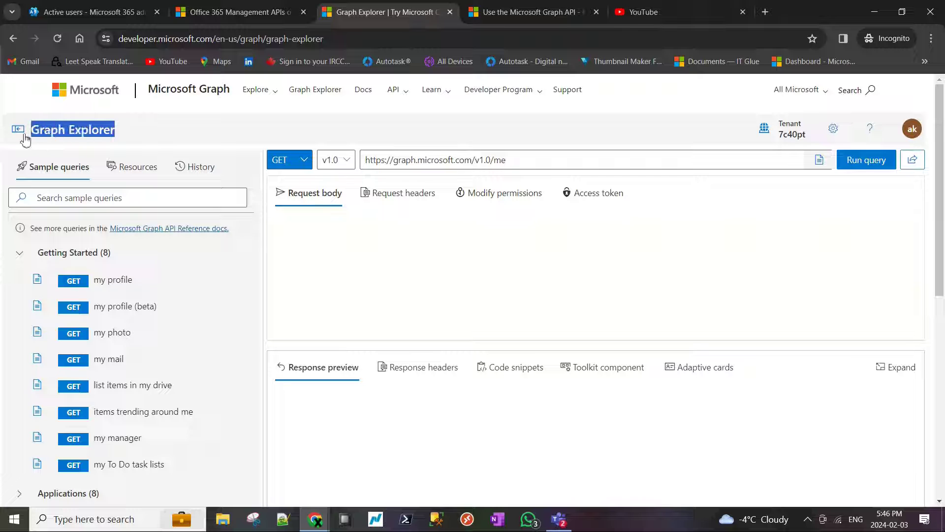
left_click(184, 138)
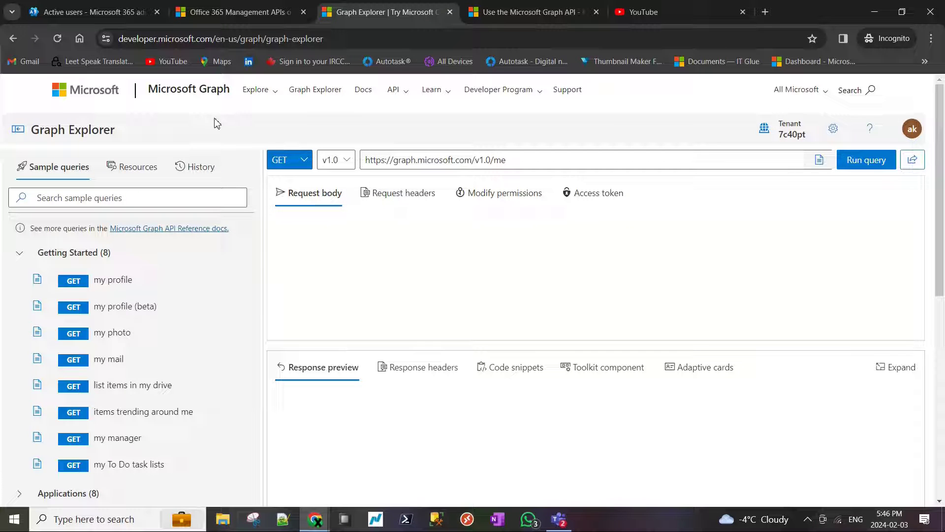
left_click(537, 165)
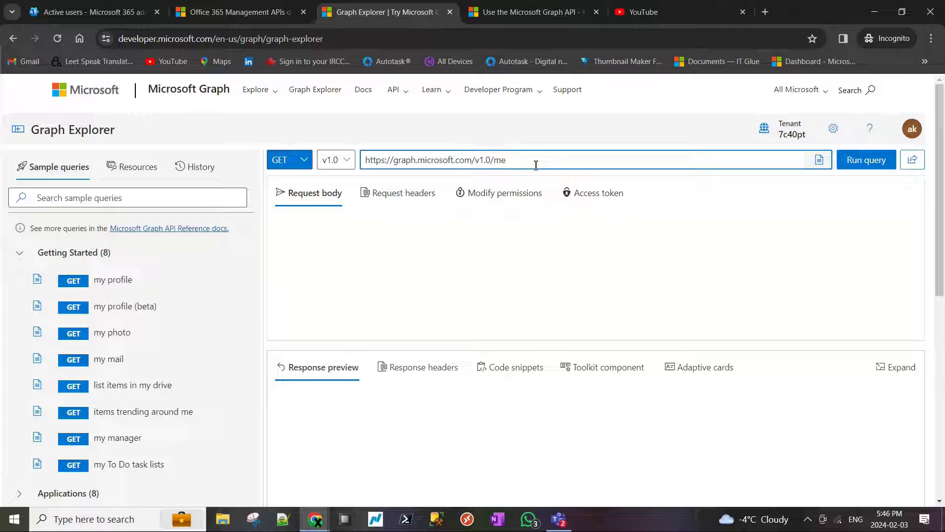
triple_click(536, 165)
left_click(550, 163)
left_click_drag(129, 129, 40, 130)
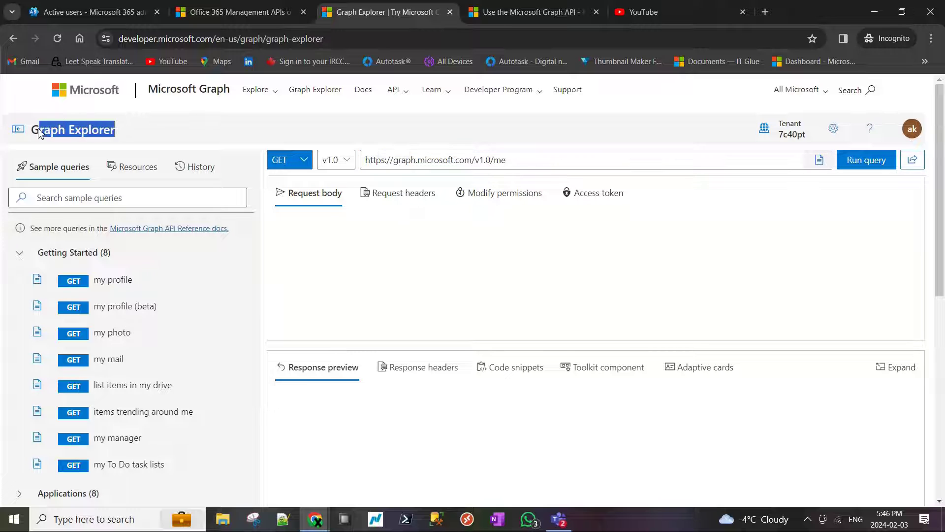
left_click(174, 136)
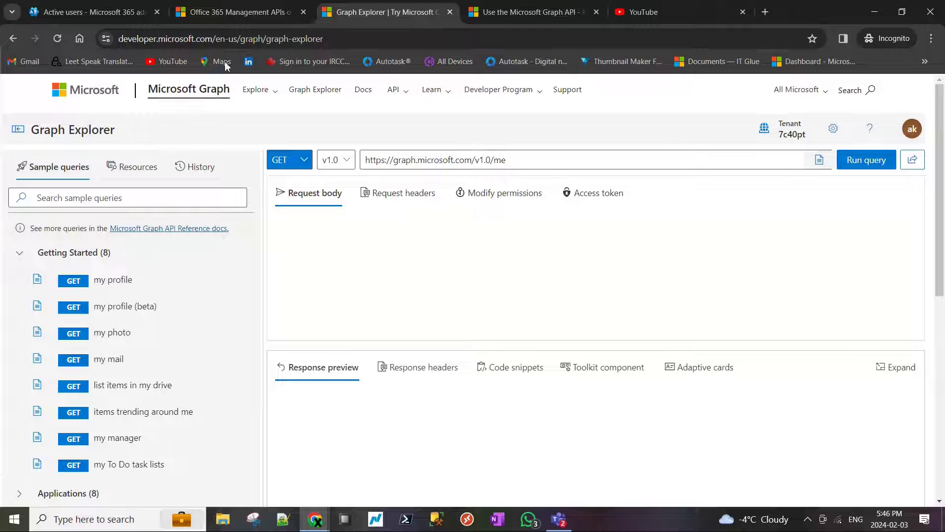
left_click(183, 40)
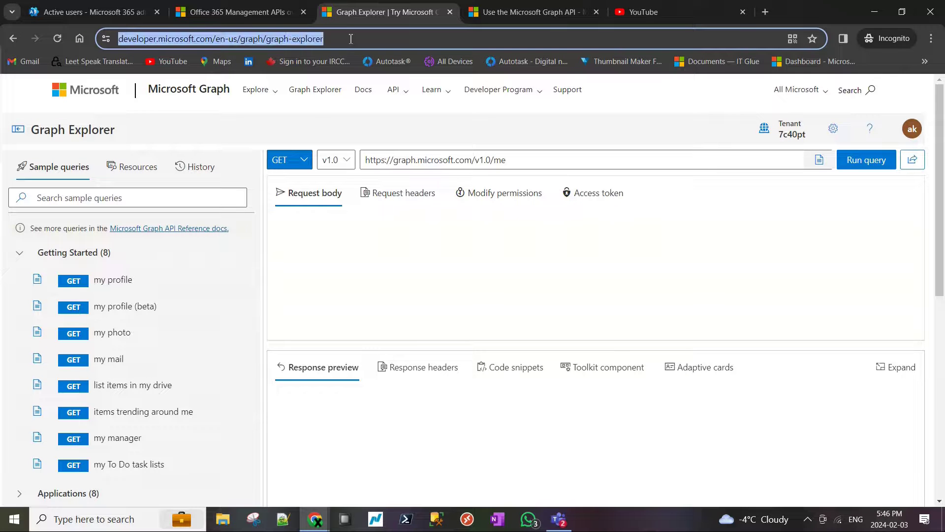
left_click(340, 143)
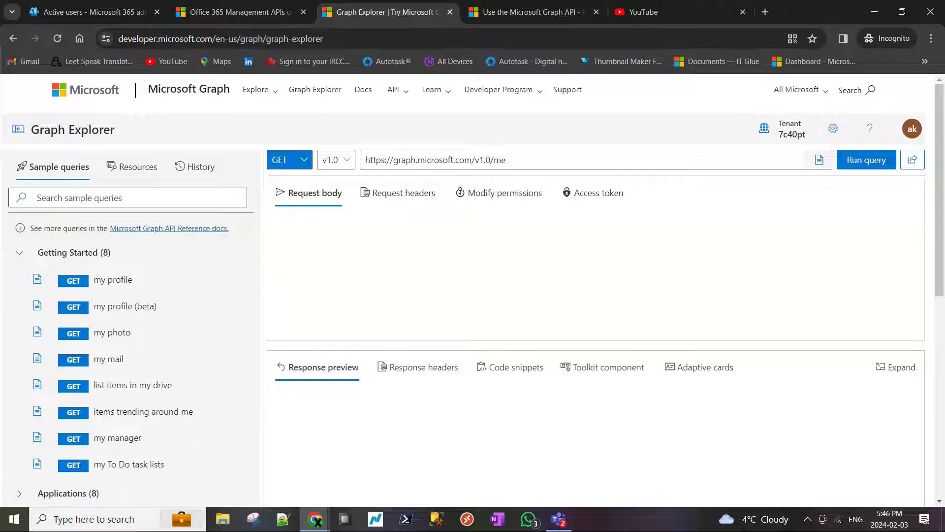
- Check the Active users page in the Microsoft 365 admin center, return to Graph Explorer and look at the signed-in account's details
key("ctrl+1")
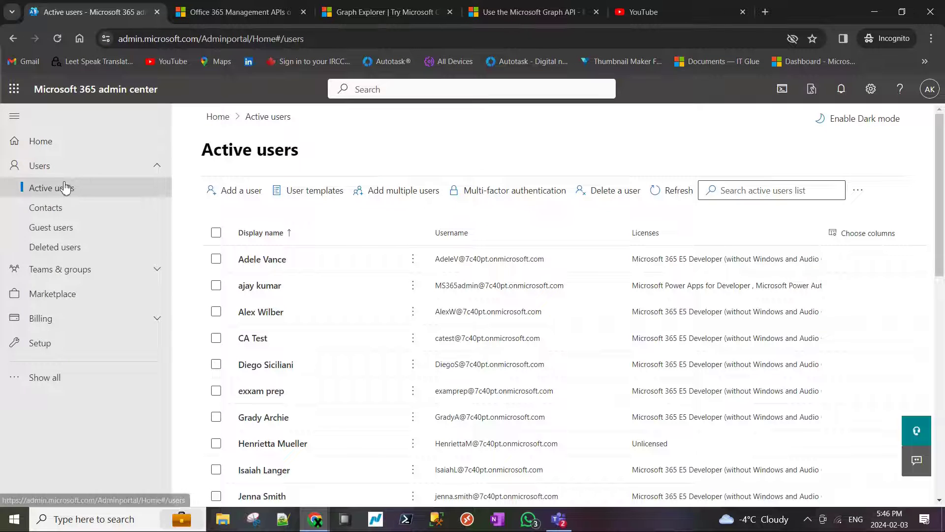
key("ctrl+3")
left_click(521, 166)
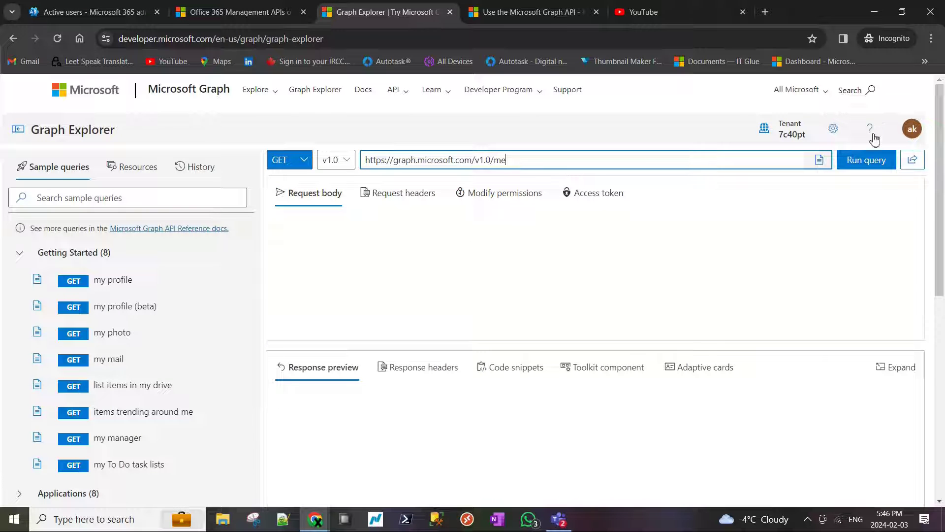
left_click(912, 128)
left_click_drag(792, 197, 912, 201)
left_click(674, 141)
left_click(511, 162)
key("BackSpace")
key("BackSpace")
type("user")
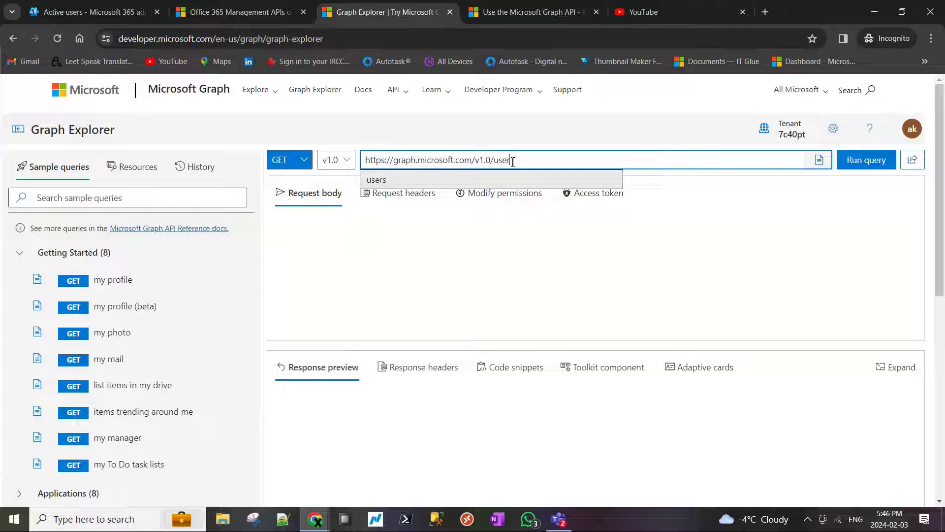
type("s")
left_click(872, 162)
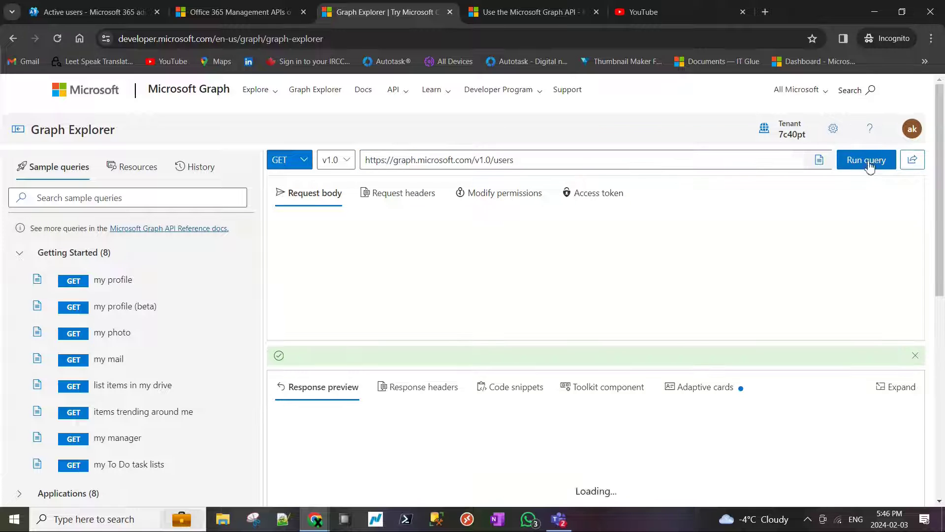
- Enlarge the response preview area and look through the user records returned by the users query
scroll(588, 315, "down", 2)
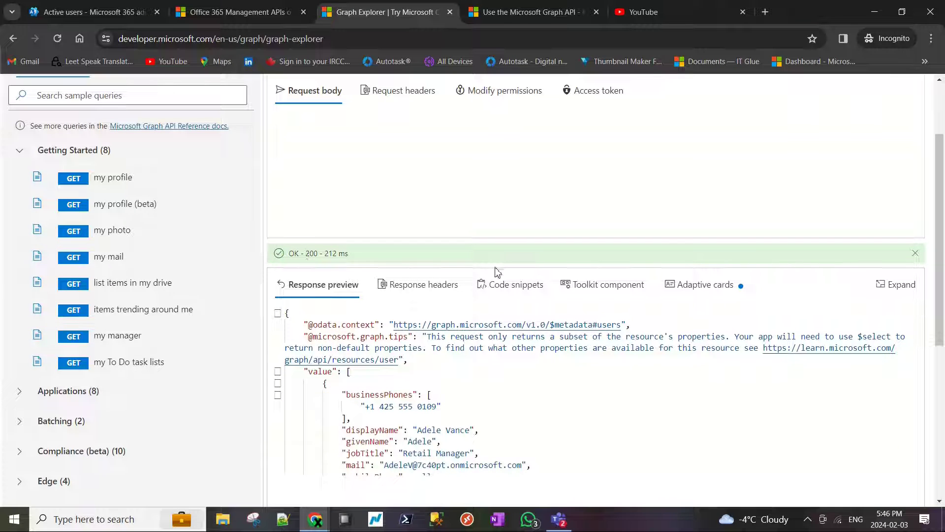
left_click_drag(509, 240, 497, 131)
scroll(523, 330, "down", 4)
scroll(524, 331, "up", 3)
scroll(523, 331, "up", 1)
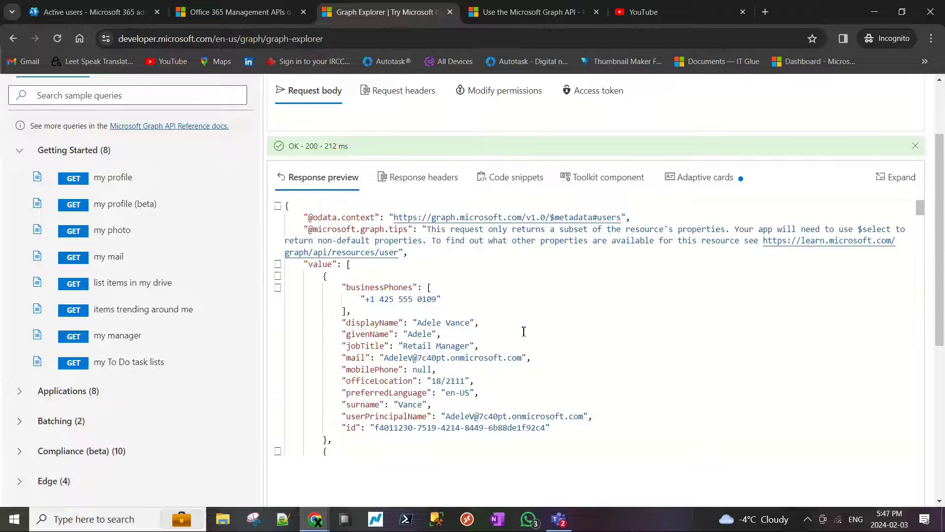
scroll(525, 331, "down", 2)
scroll(443, 256, "down", 5)
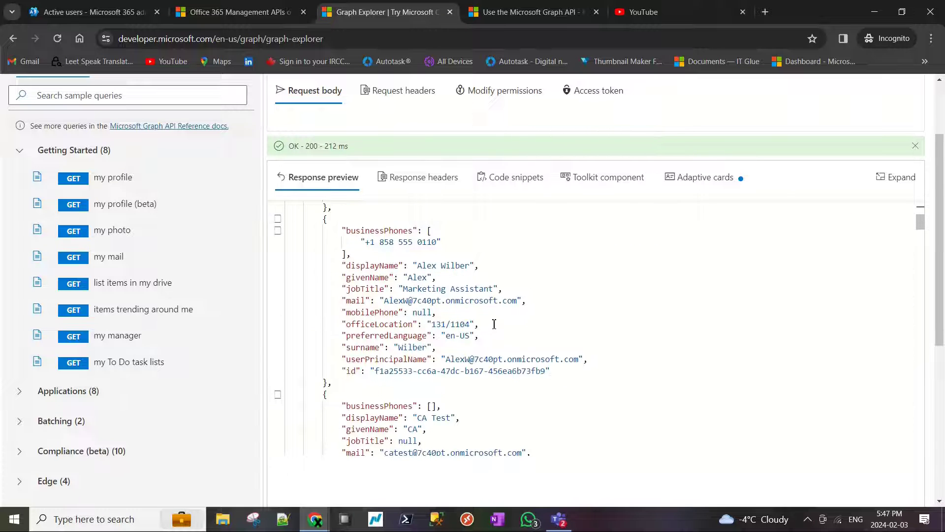
scroll(491, 323, "up", 2)
scroll(438, 320, "down", 5)
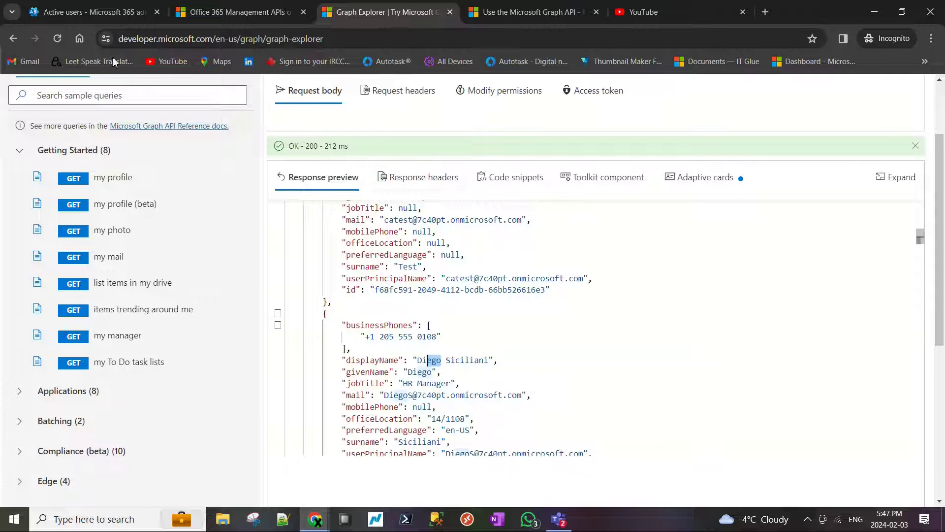
- Compare the response with the Active users list in the Microsoft 365 admin center and return to Graph Explorer
left_click(93, 11)
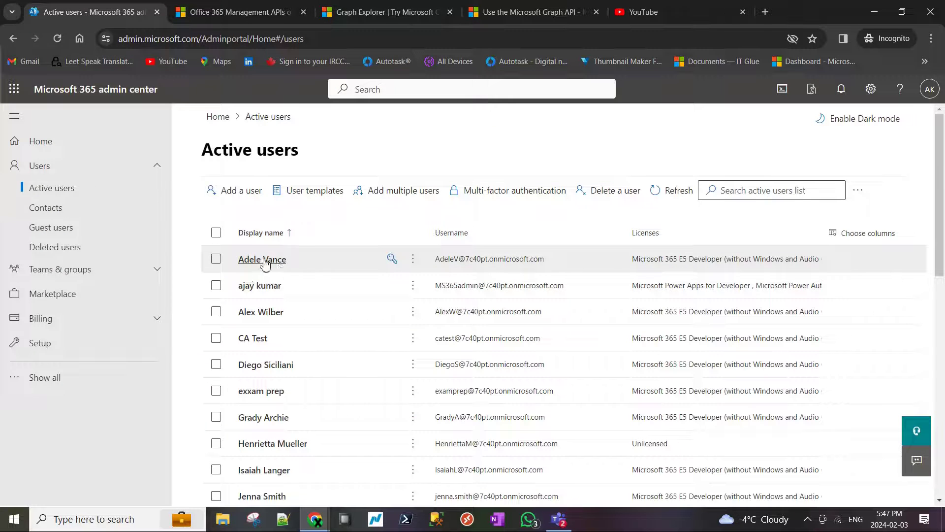
scroll(275, 299, "down", 1)
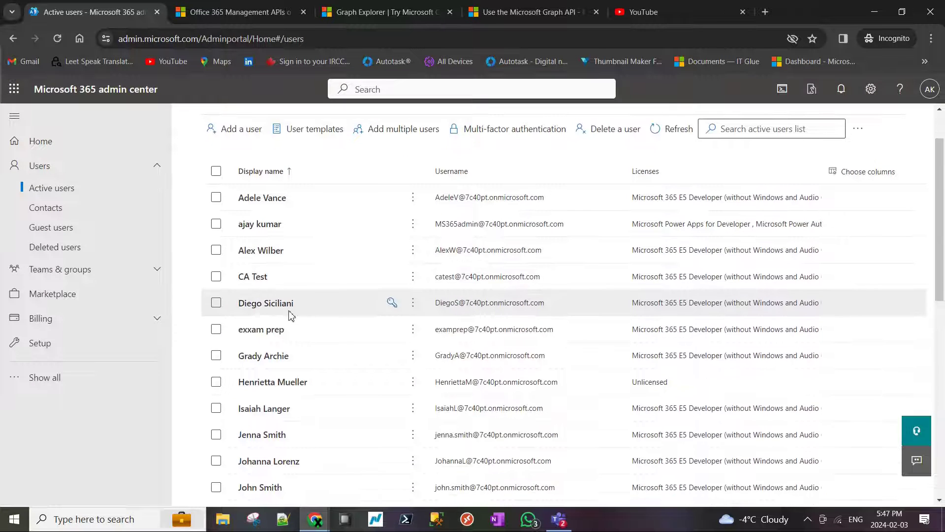
scroll(289, 312, "down", 2)
left_click(575, 12)
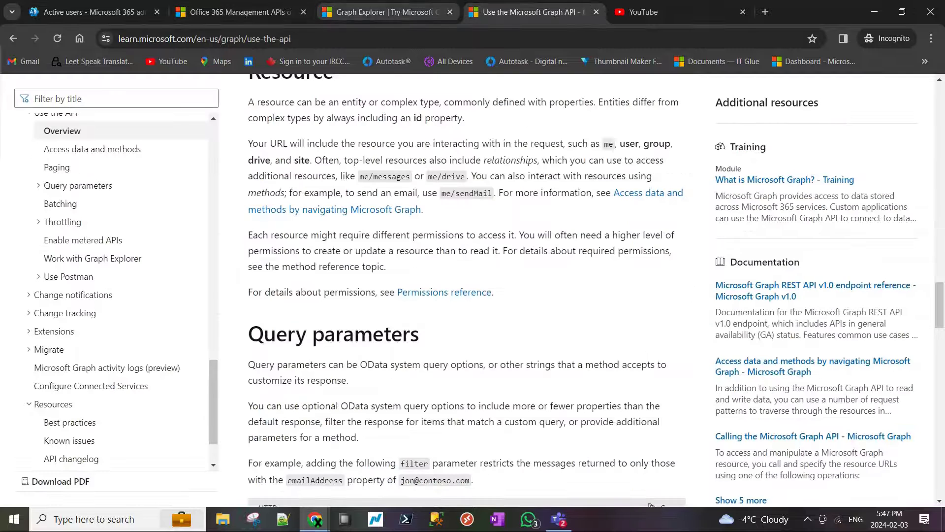
left_click(379, 12)
- Read through the returned user records, examining properties such as businessPhones, displayName, jobTitle and mail
scroll(577, 331, "up", 5)
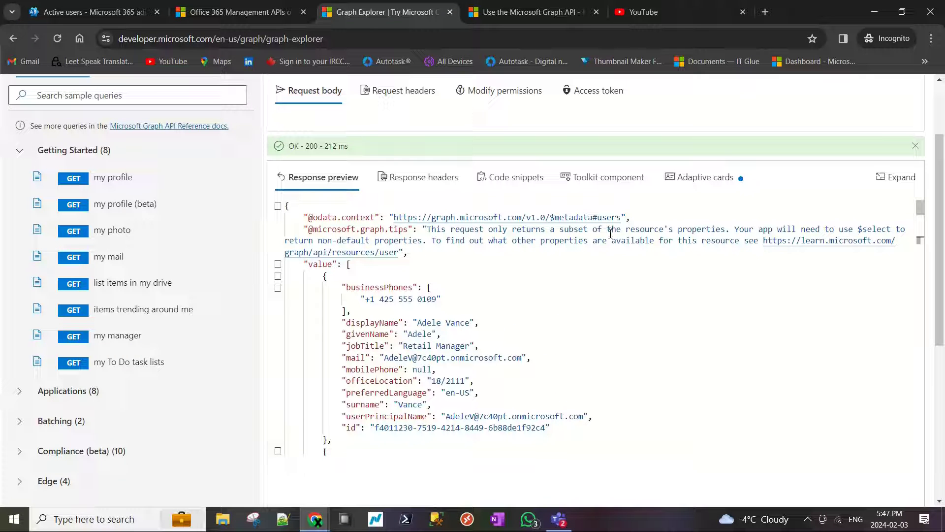
scroll(600, 297, "down", 6)
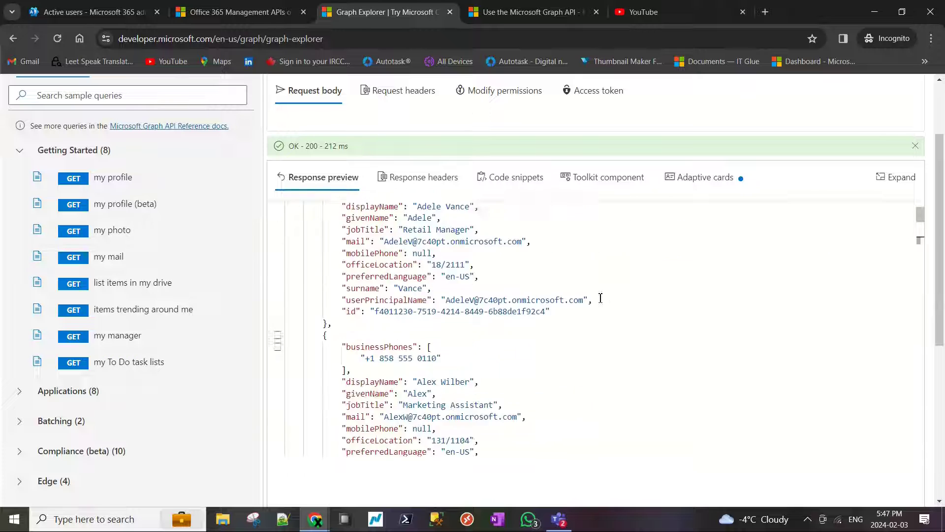
scroll(600, 298, "down", 10)
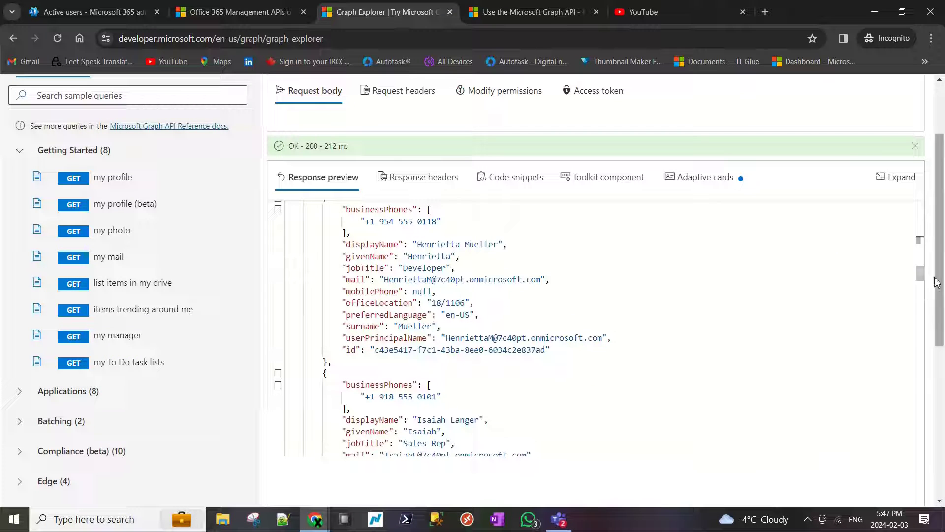
left_click_drag(920, 274, 920, 204)
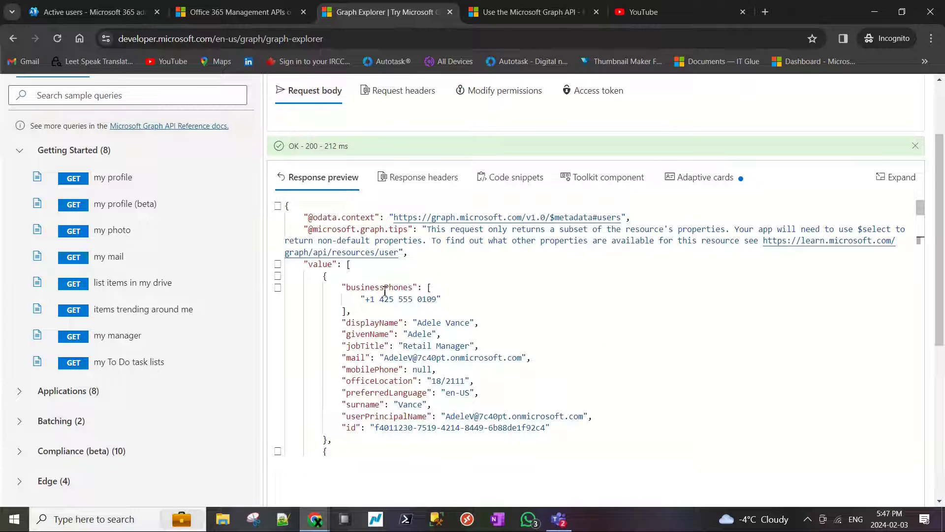
scroll(473, 300, "down", 4)
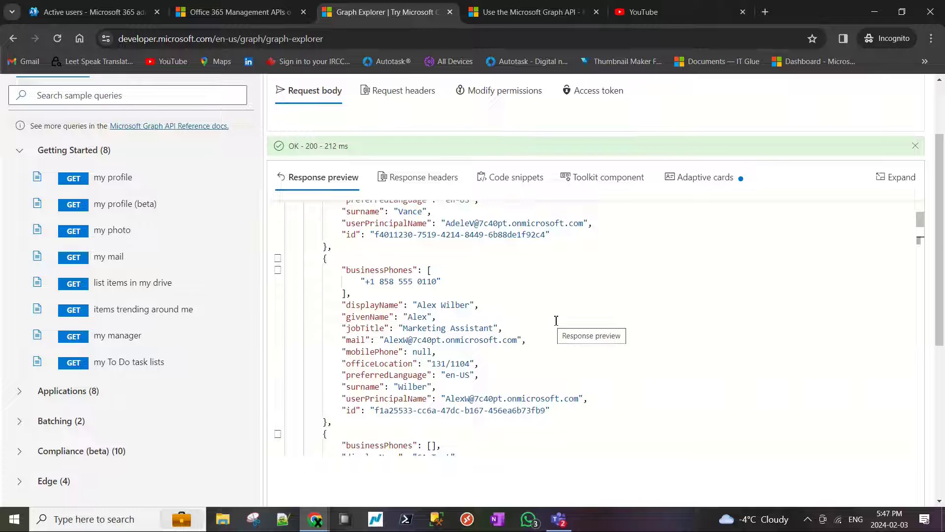
scroll(632, 333, "up", 4)
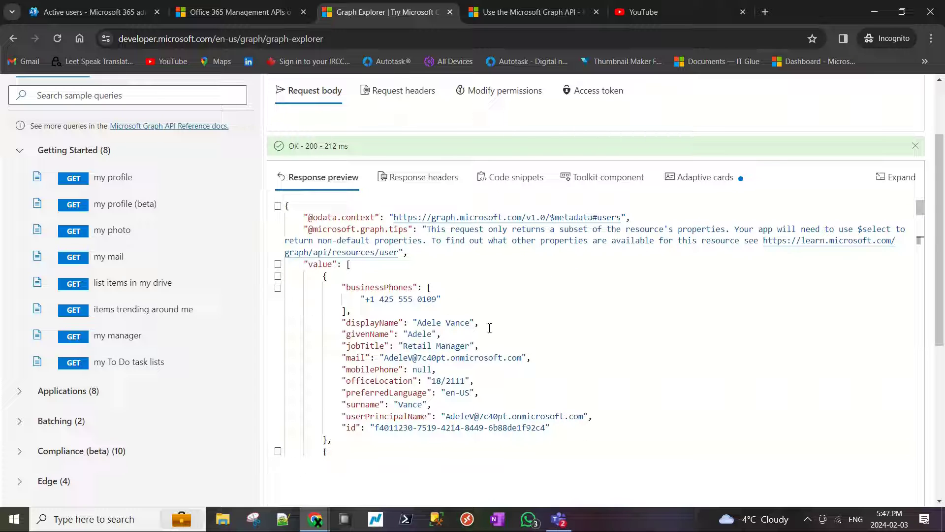
- Highlight the Graph Explorer page title and the full users request URL to examine them
scroll(131, 155, "up", 2)
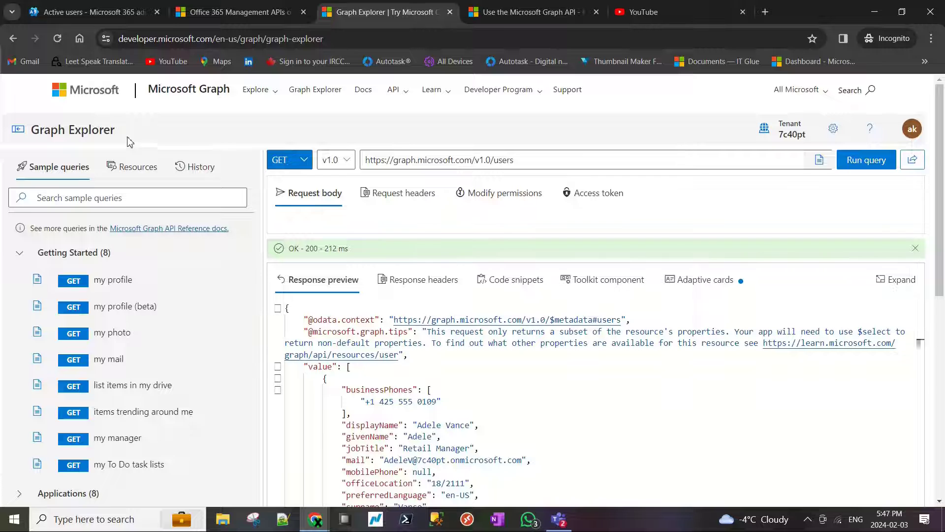
left_click_drag(130, 142, 43, 133)
left_click(178, 139)
left_click_drag(543, 165, 362, 161)
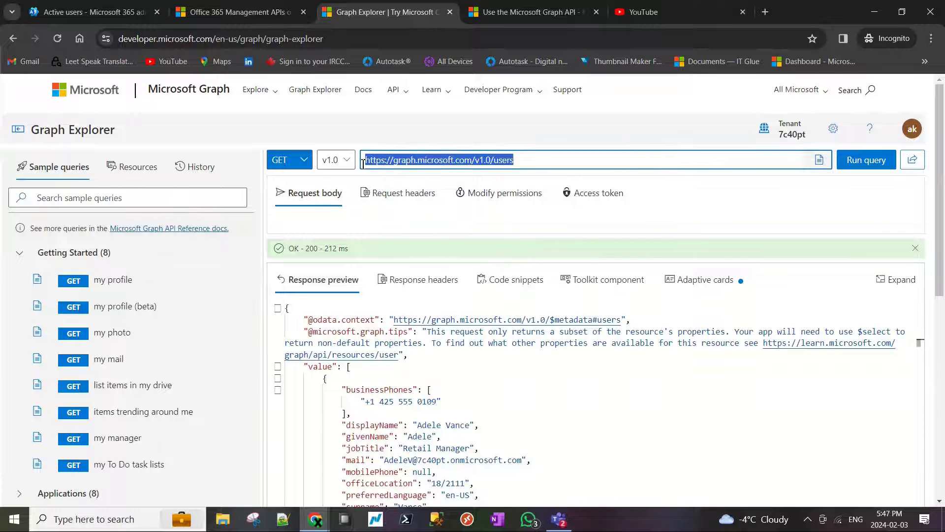
left_click(311, 135)
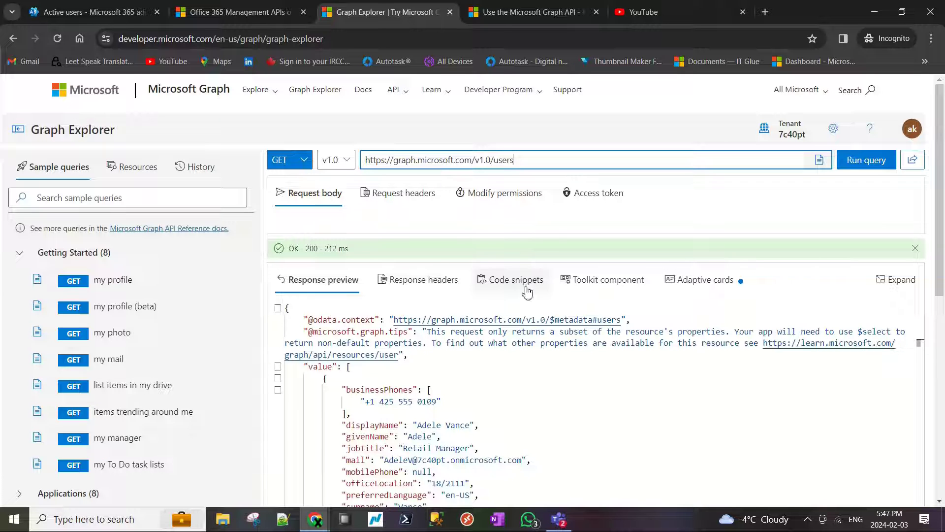
- Go further down the users response, revisit the Active users list, and enlarge Graph Explorer's request body area
scroll(561, 406, "down", 15)
scroll(564, 408, "down", 20)
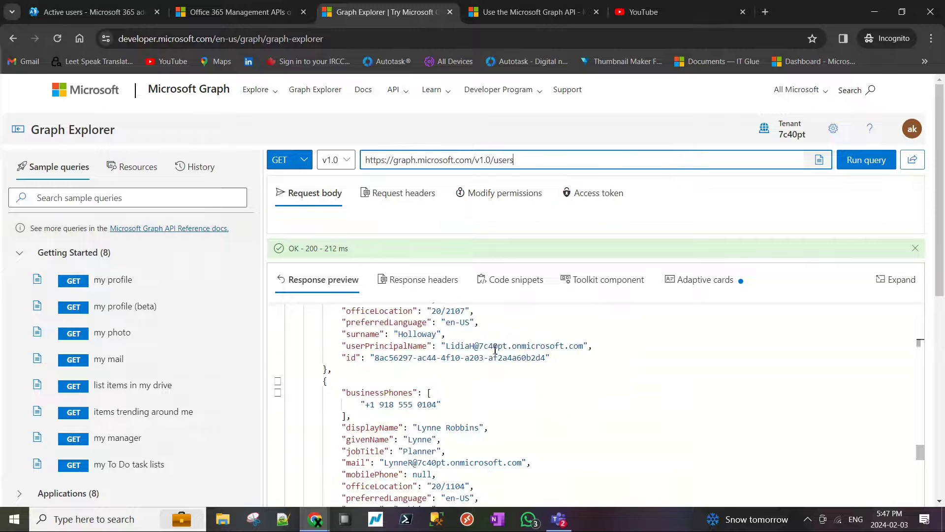
key("ctrl+1")
scroll(333, 266, "up", 3)
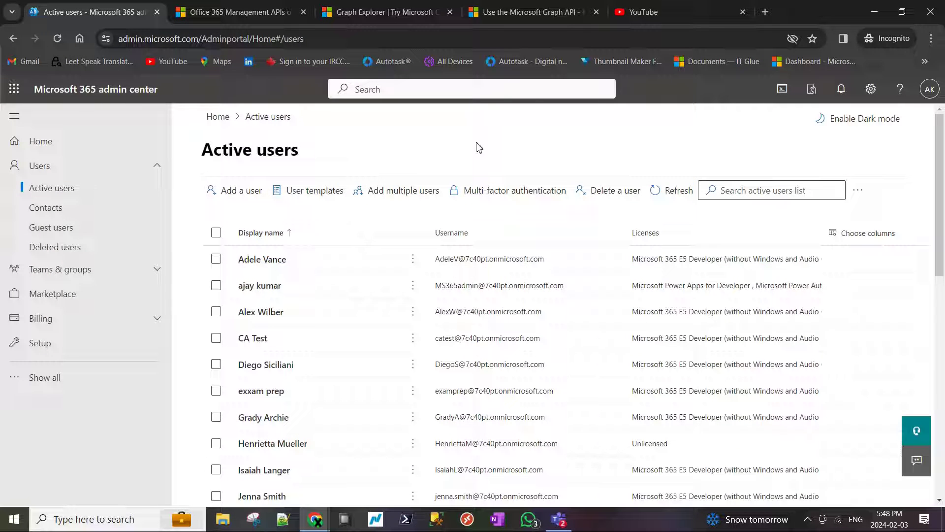
left_click(536, 14)
left_click(413, 5)
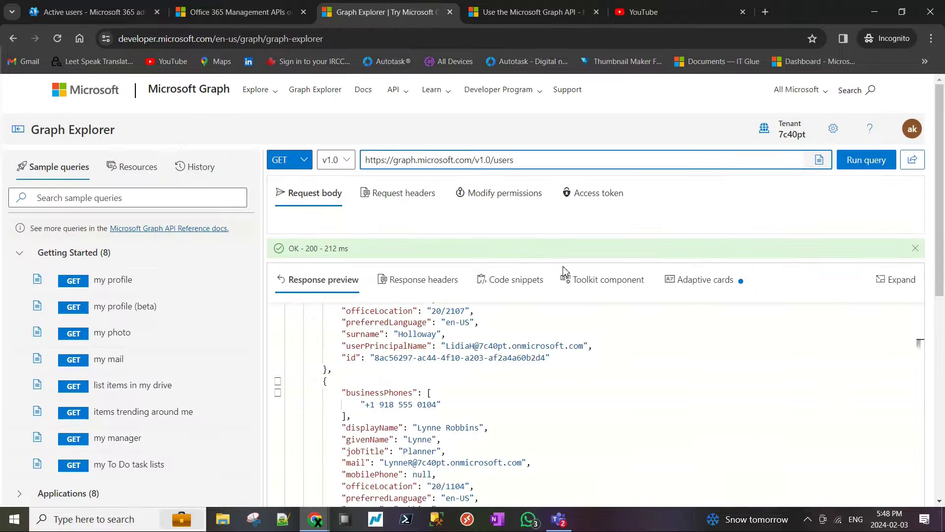
left_click_drag(490, 235, 480, 304)
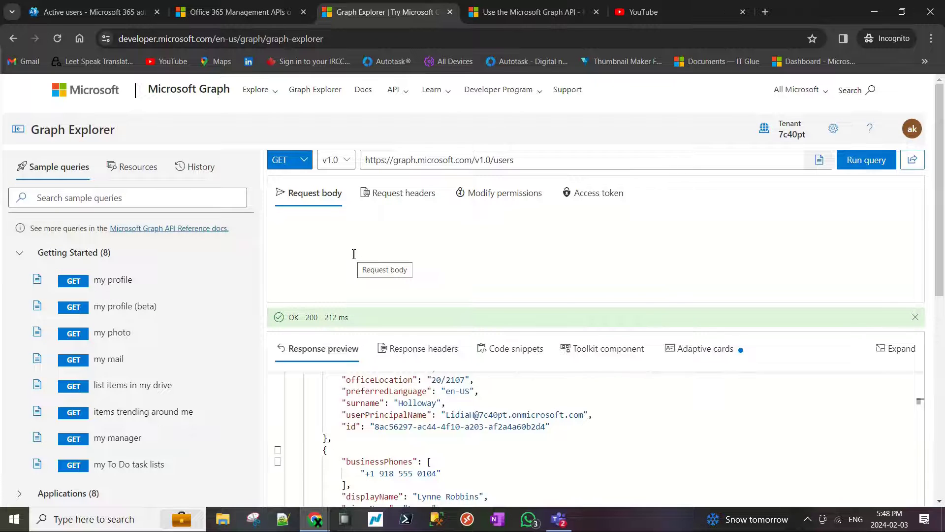
- Open the SharePoint admin center from the Microsoft 365 admin center and display its Active sites list
key("ctrl+shift+Tab")
key("ctrl+shift+Tab")
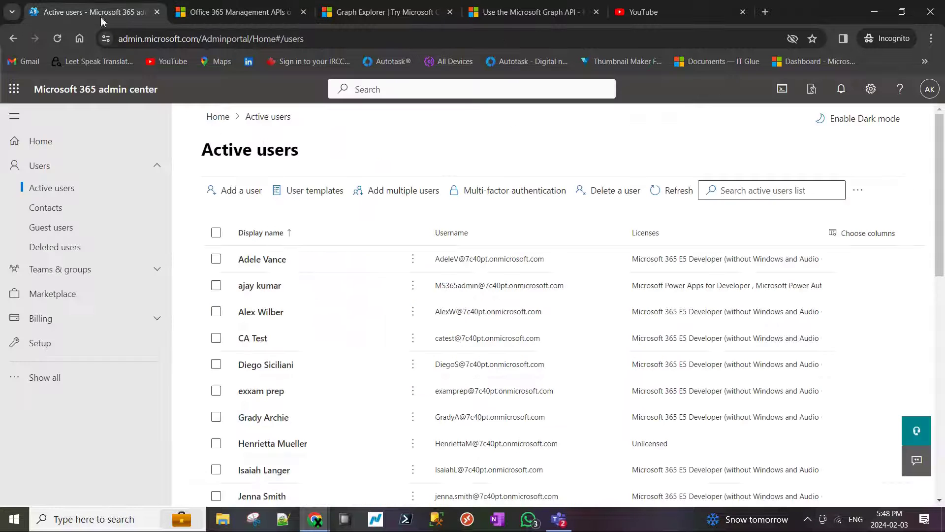
left_click(44, 382)
scroll(47, 393, "down", 5)
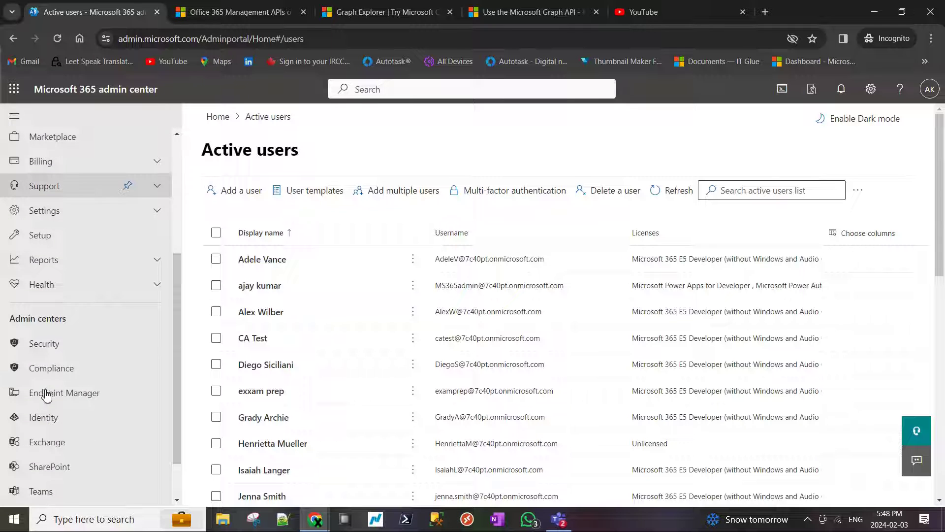
scroll(54, 399, "down", 2)
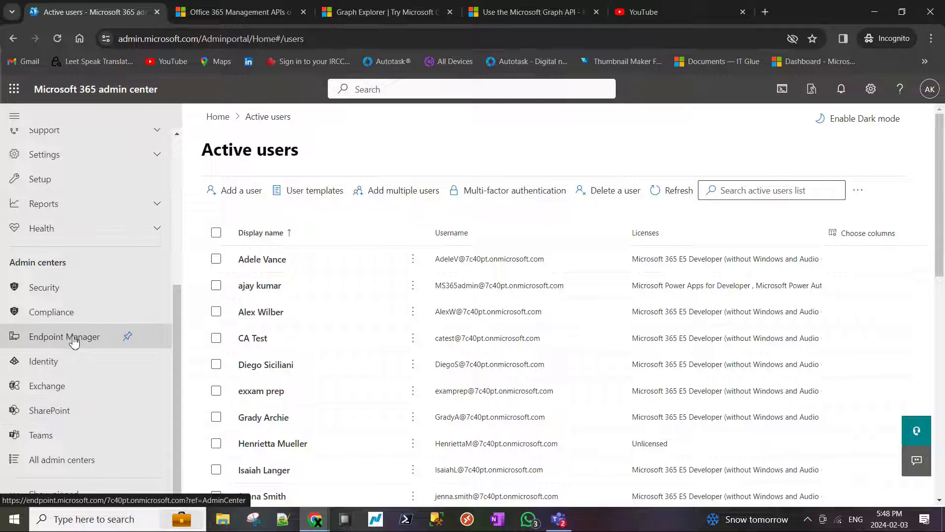
left_click(49, 417)
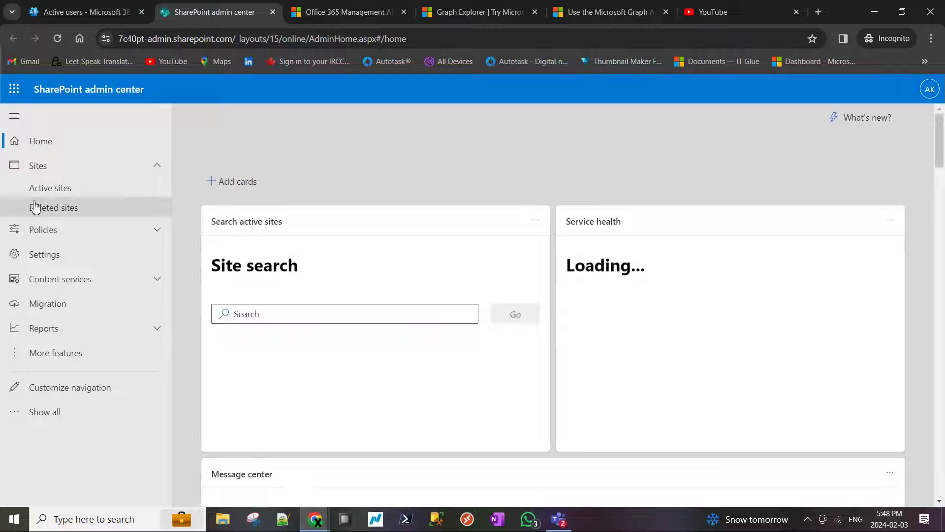
left_click(45, 187)
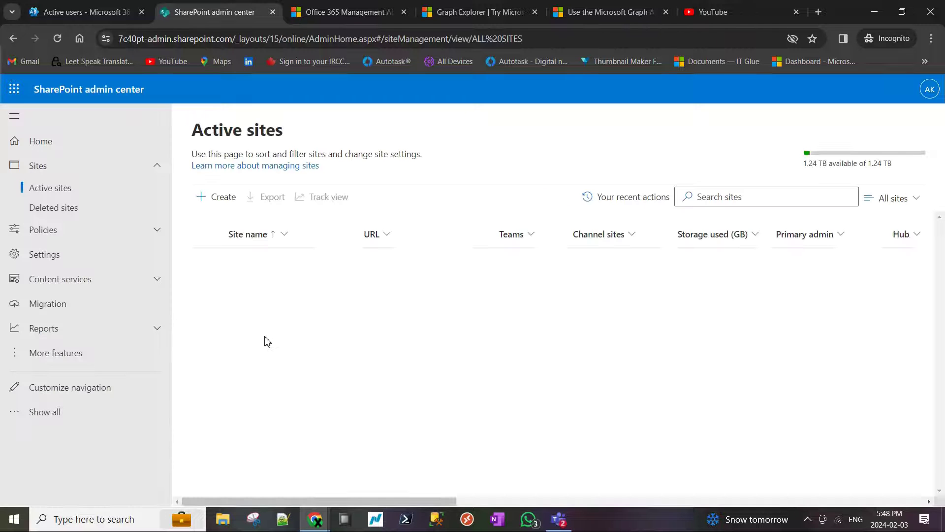
scroll(269, 341, "down", 1)
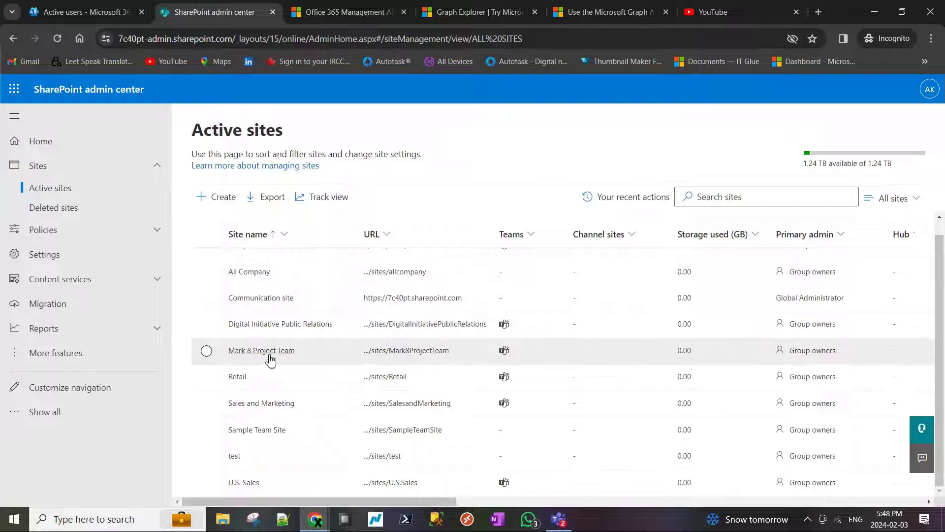
- Review the test site's general, activity and membership details, and open the site through its site address
left_click(234, 456)
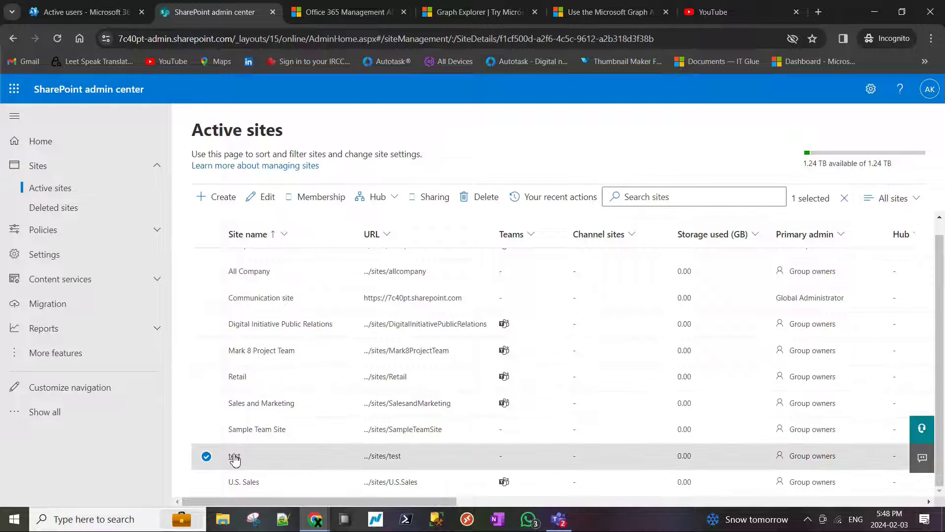
left_click_drag(463, 141, 445, 141)
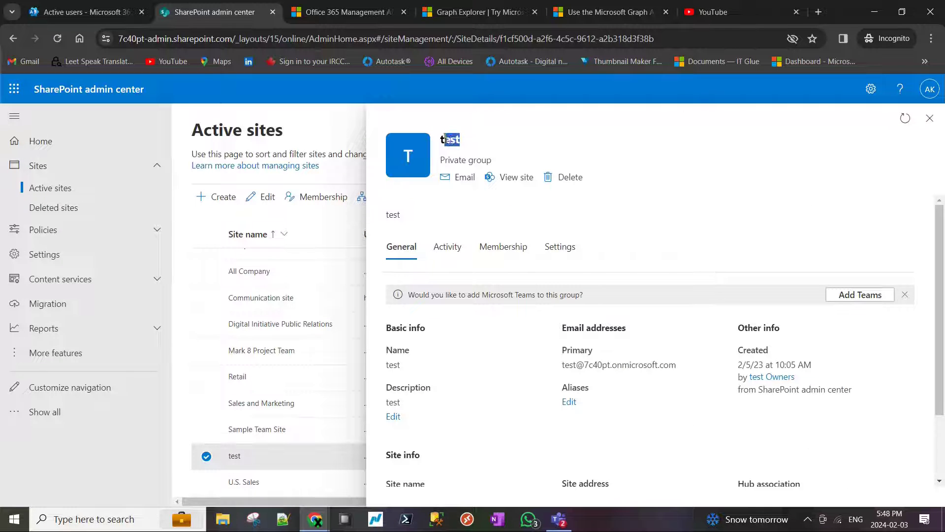
left_click(448, 245)
left_click(493, 244)
left_click(446, 245)
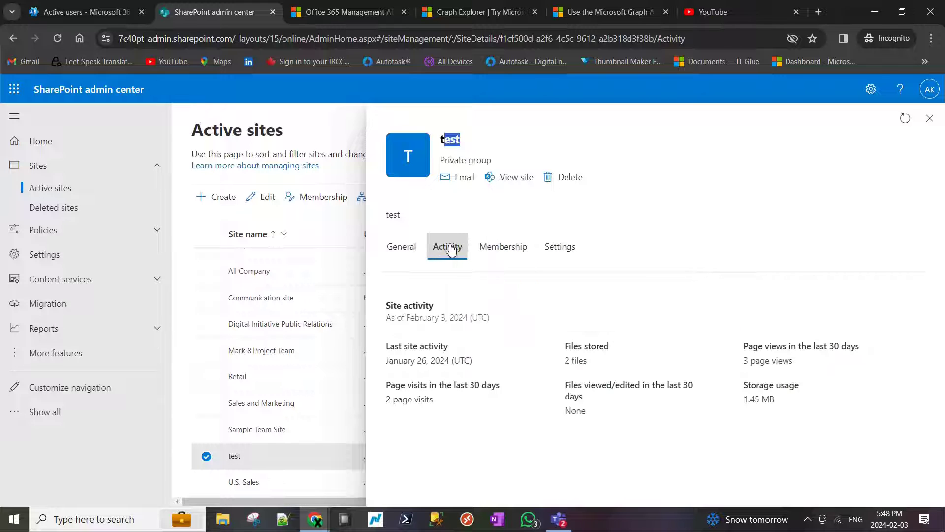
left_click(409, 250)
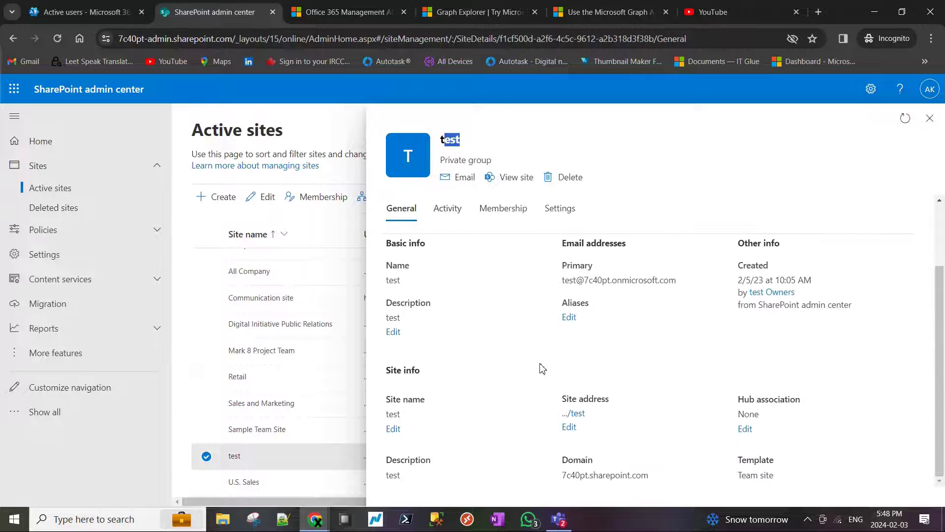
left_click(578, 412)
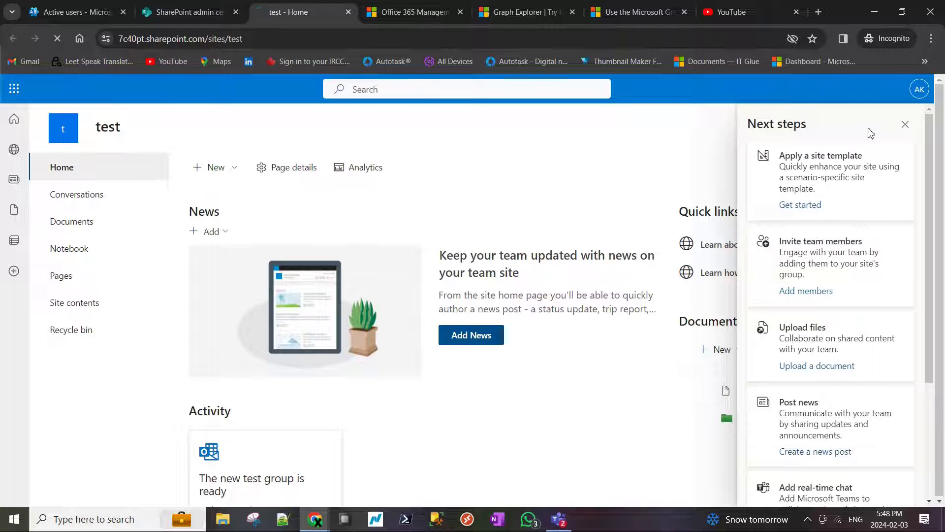
- Dismiss the test site's Next steps pane and open the site's Documents library
left_click(904, 124)
left_click(118, 230)
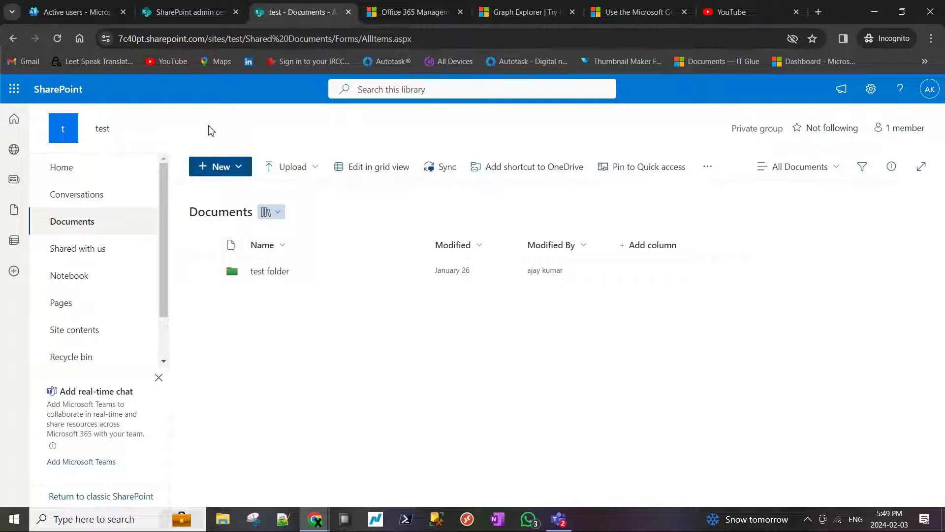
- Try to hide the Microsoft Teams banner in the site navigation for this browser session
left_click(158, 377)
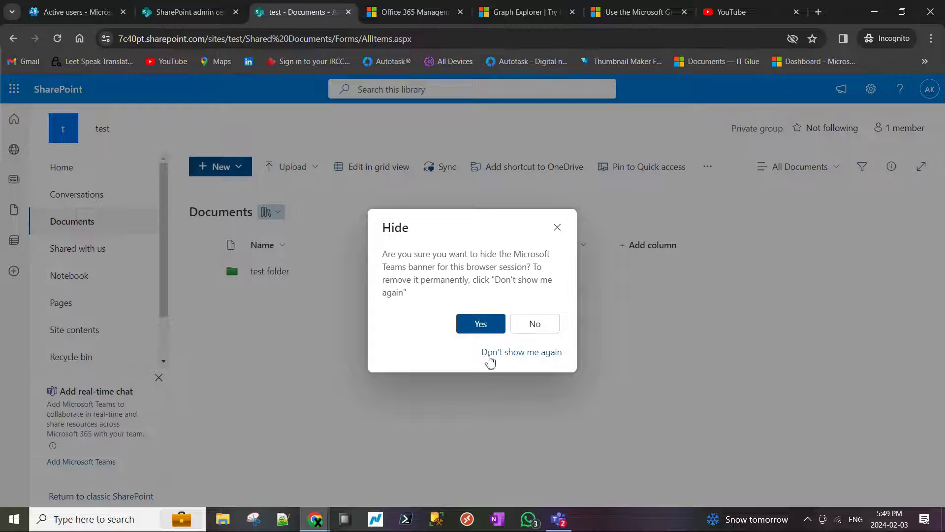
left_click(535, 326)
left_click(158, 377)
left_click(473, 330)
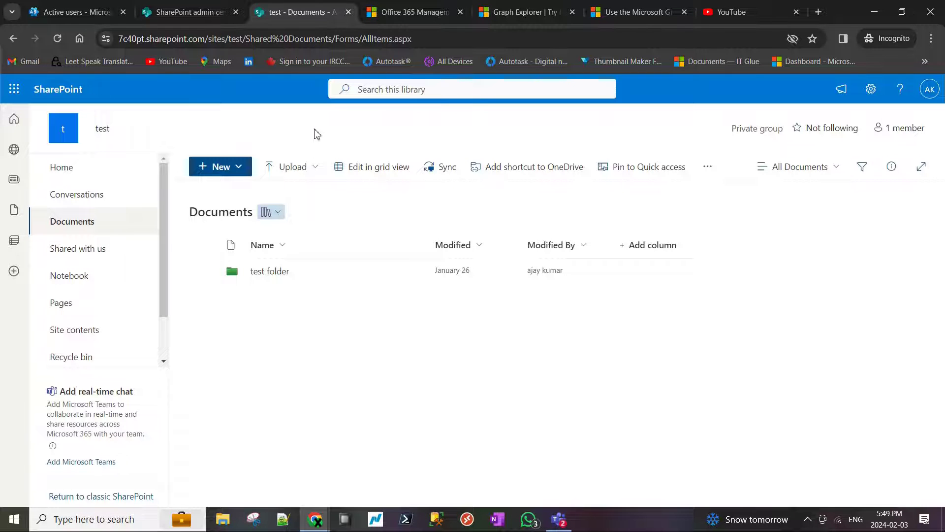
- Return to Graph Explorer and highlight the full users request URL to examine it
left_click(525, 12)
left_click(418, 12)
left_click(516, 12)
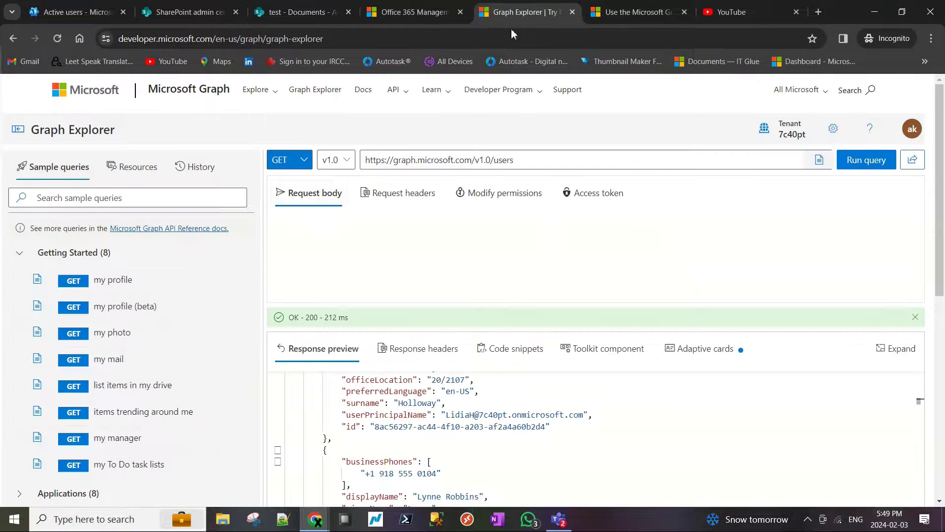
left_click_drag(523, 159, 370, 159)
left_click(441, 134)
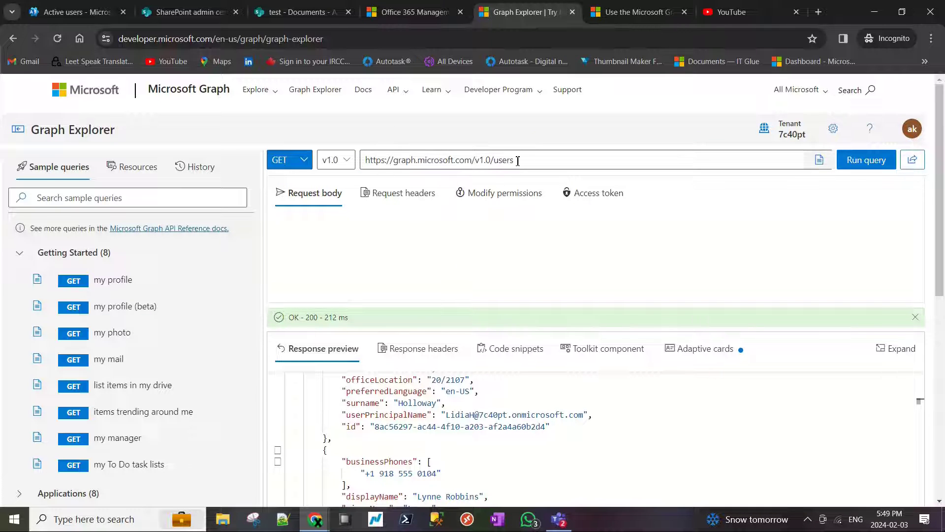
left_click_drag(515, 160, 365, 160)
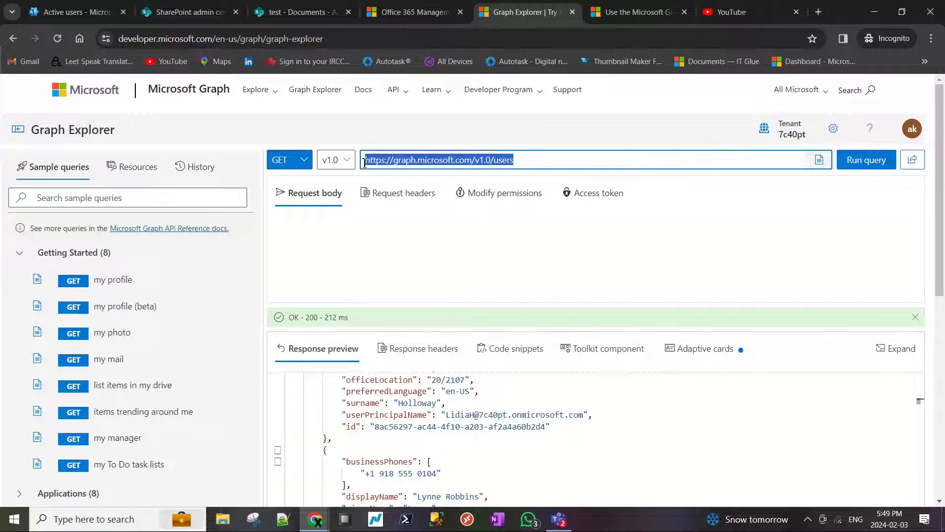
left_click(436, 129)
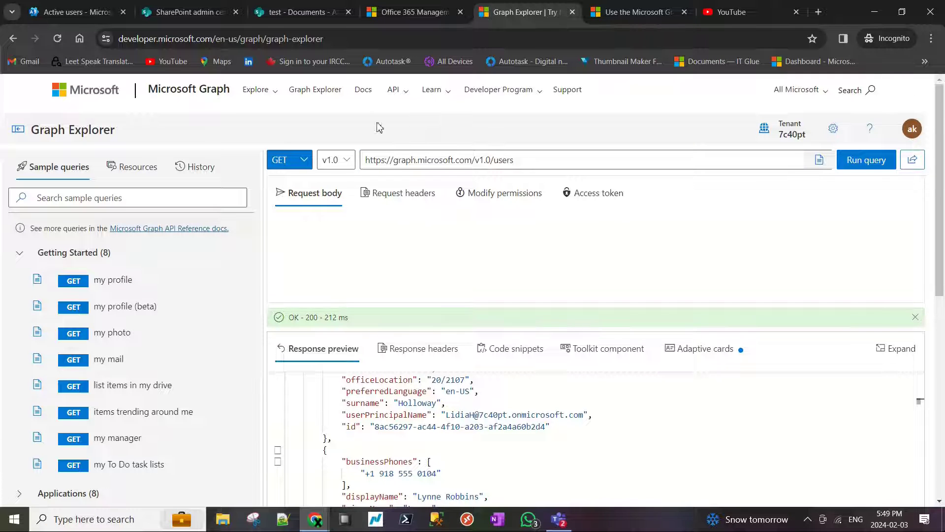
- Compare the test site's document library, its SharePoint admin center details and the Active users list, ending on the document library
left_click(303, 15)
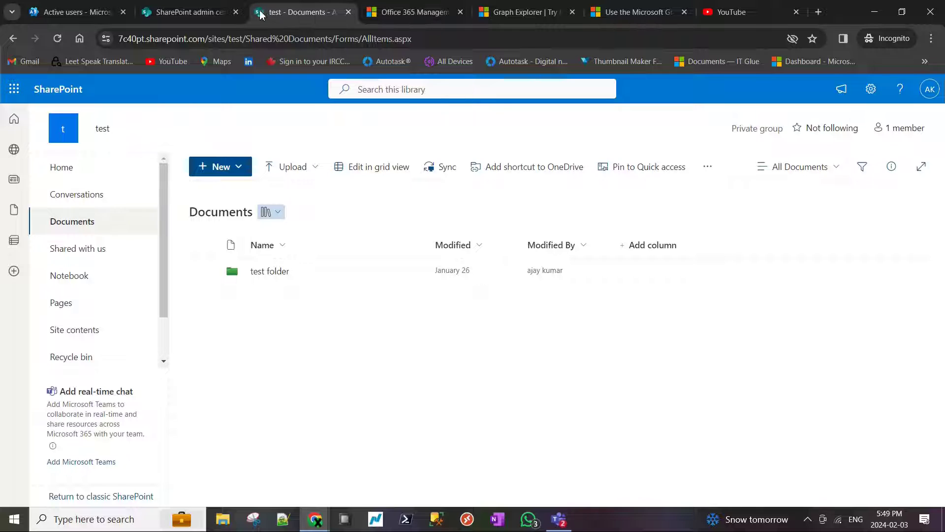
left_click(197, 12)
left_click(80, 9)
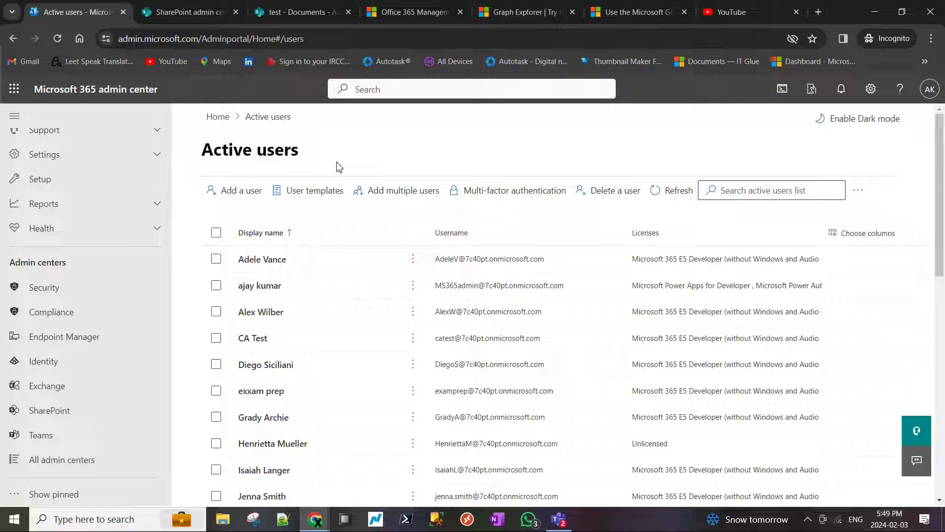
left_click(285, 15)
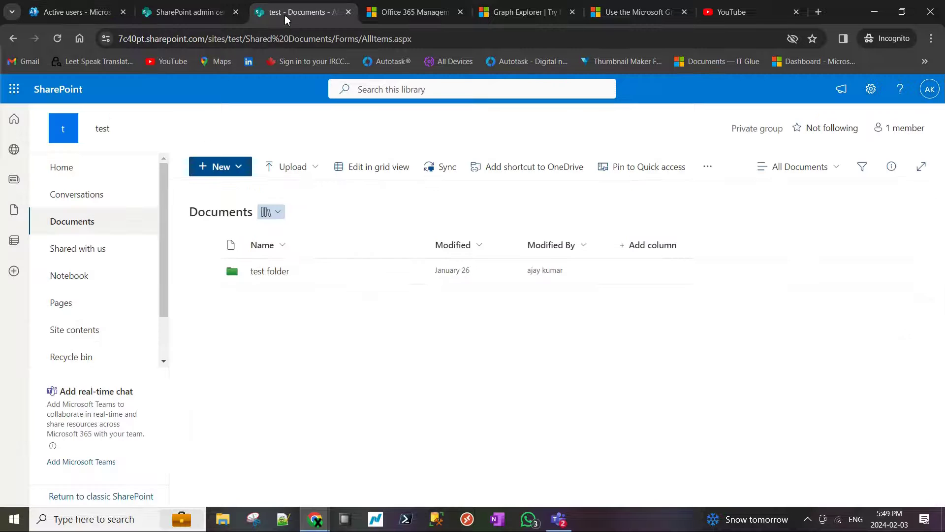
left_click(416, 14)
left_click(278, 7)
left_click(187, 12)
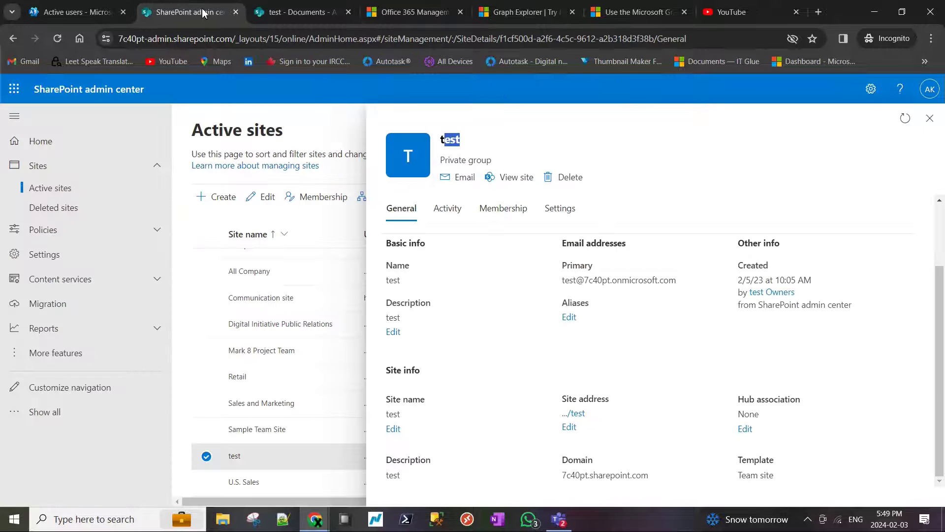
left_click(286, 15)
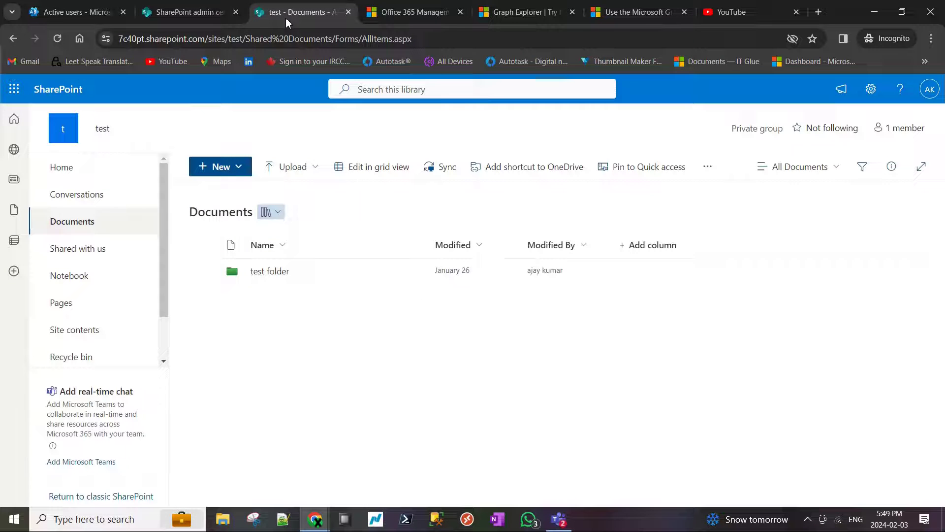